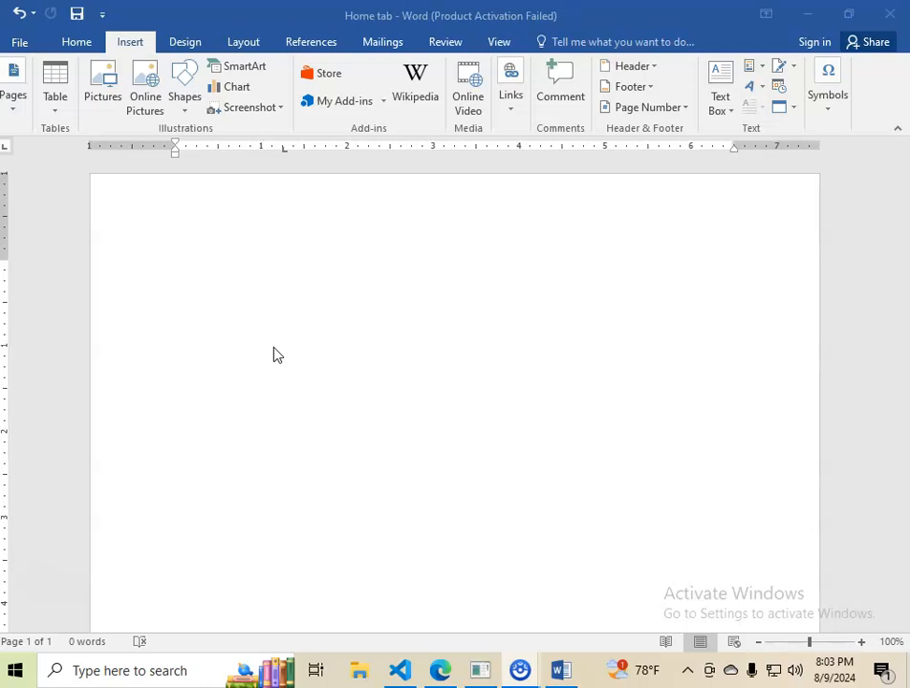
left_click(228, 89)
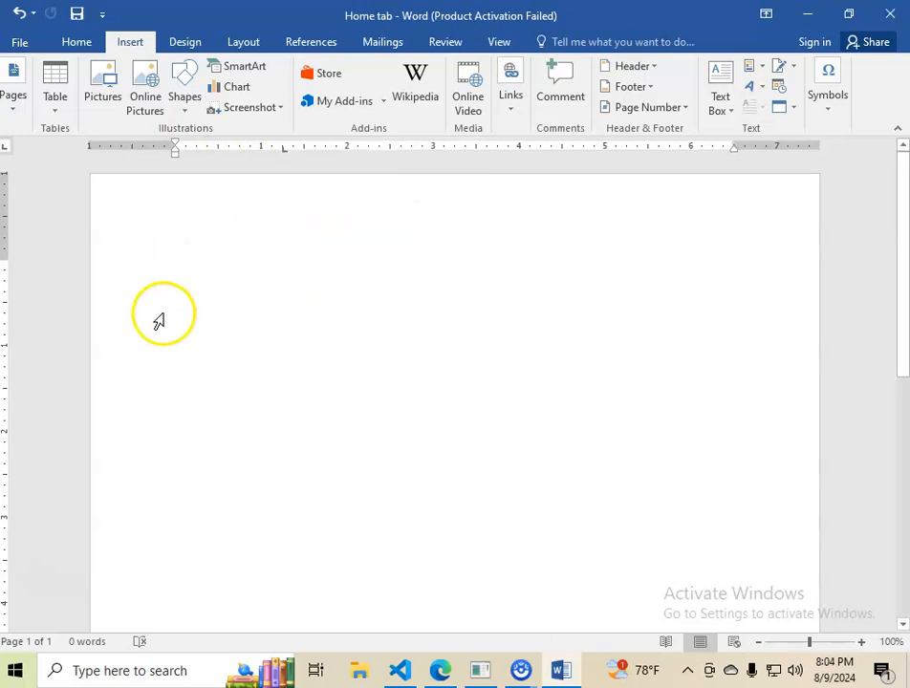
left_click(206, 278)
left_click(185, 269)
left_click(219, 85)
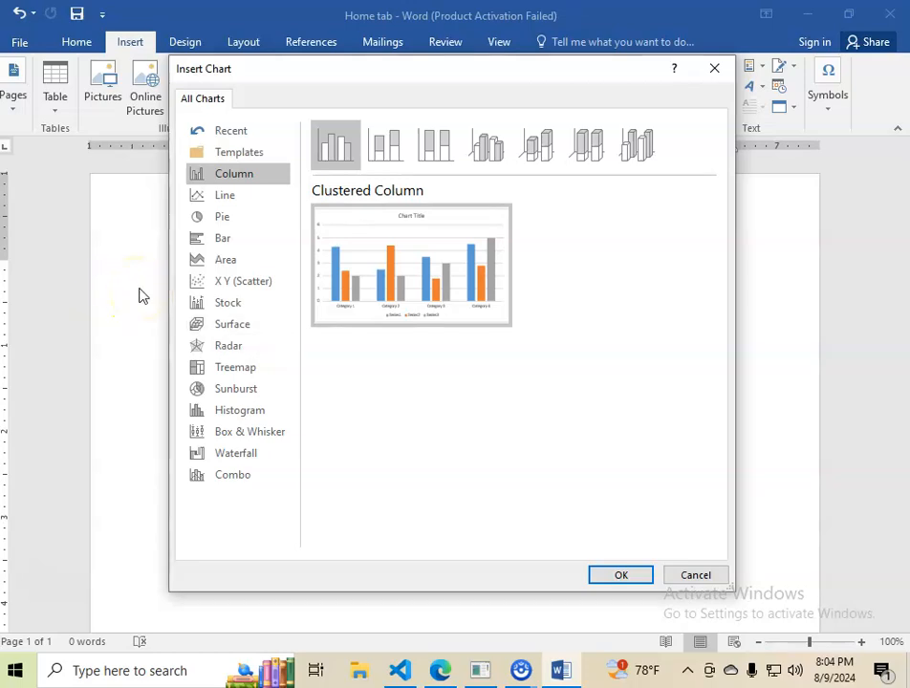
left_click(706, 578)
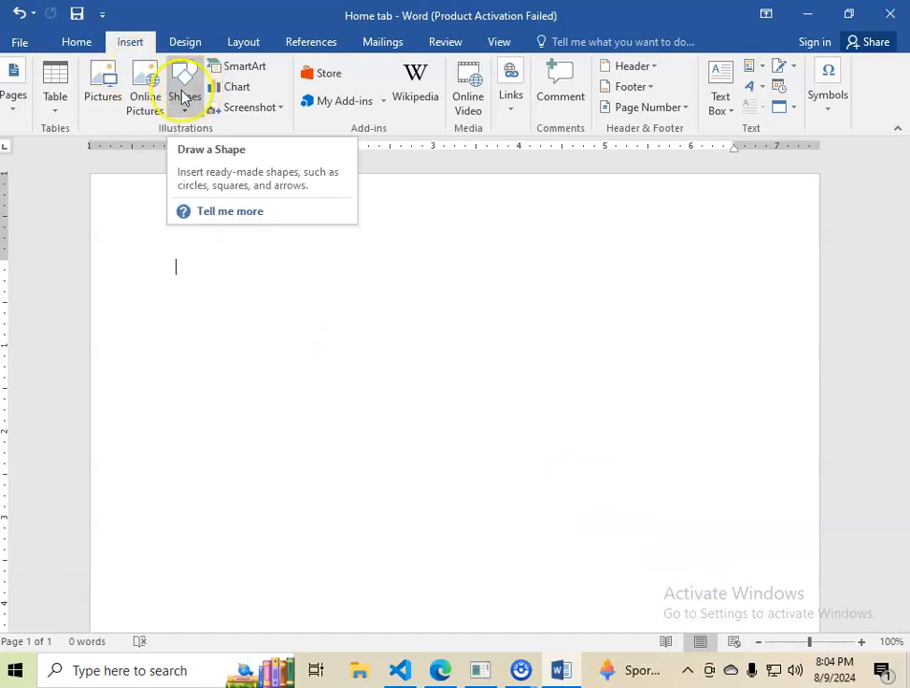
Insert a clustered column chart on the blank page and dismiss the Office activation notice.
left_click(237, 89)
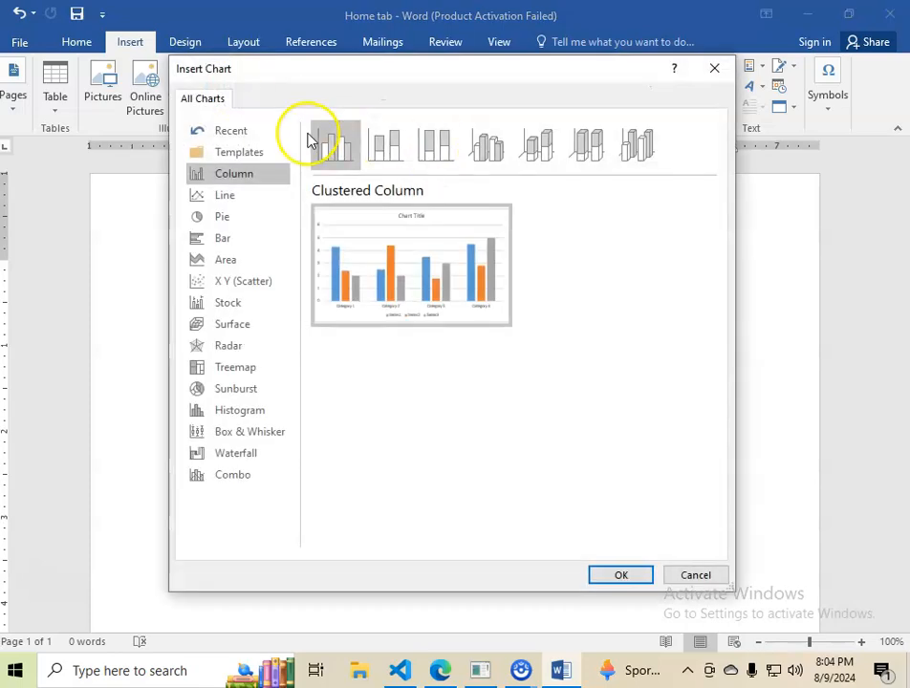
mouse_move(447, 239)
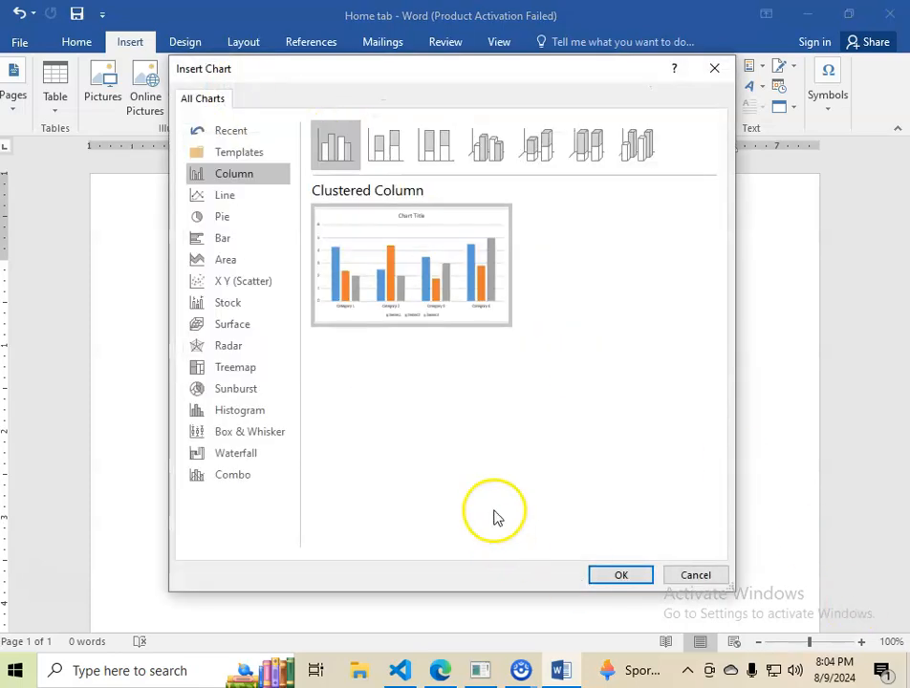
left_click(619, 576)
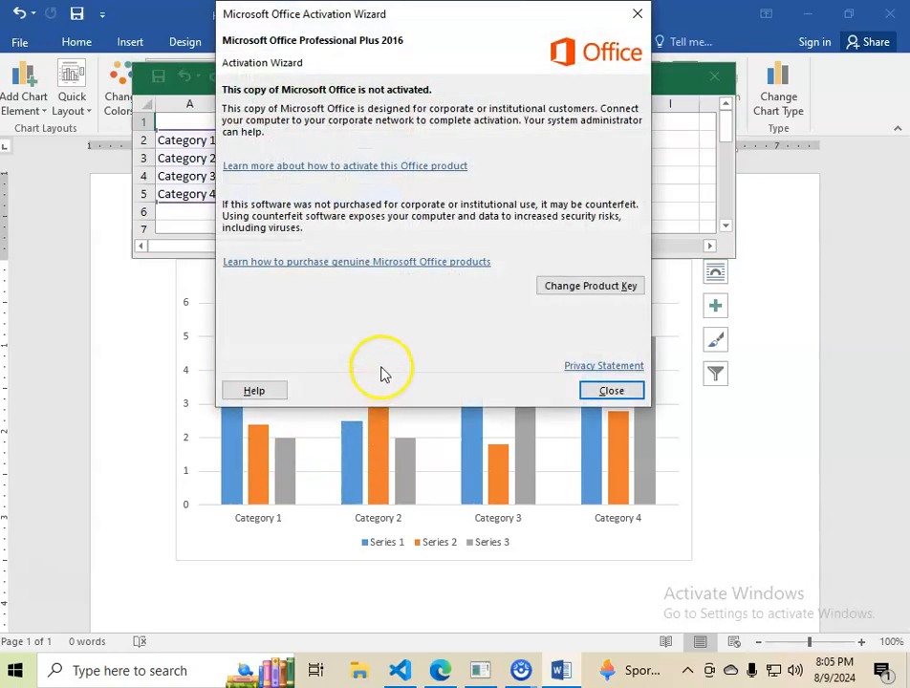
left_click(611, 391)
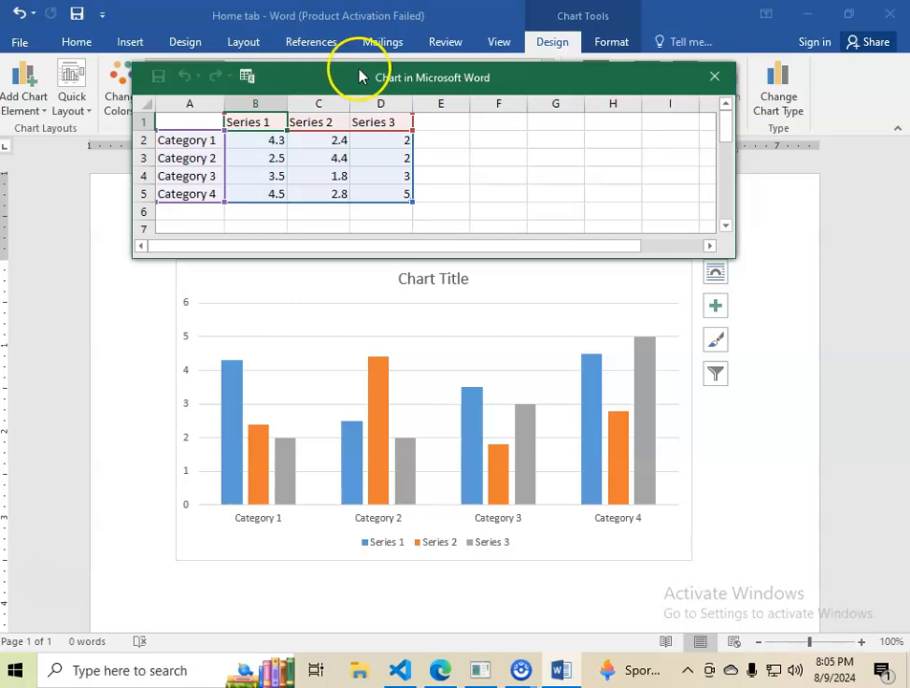
Rename the series headings in cells B1, C1 and D1 of the chart data as CAT 1, CAT 2 and CAT 3.
left_click_drag(359, 76, 360, 113)
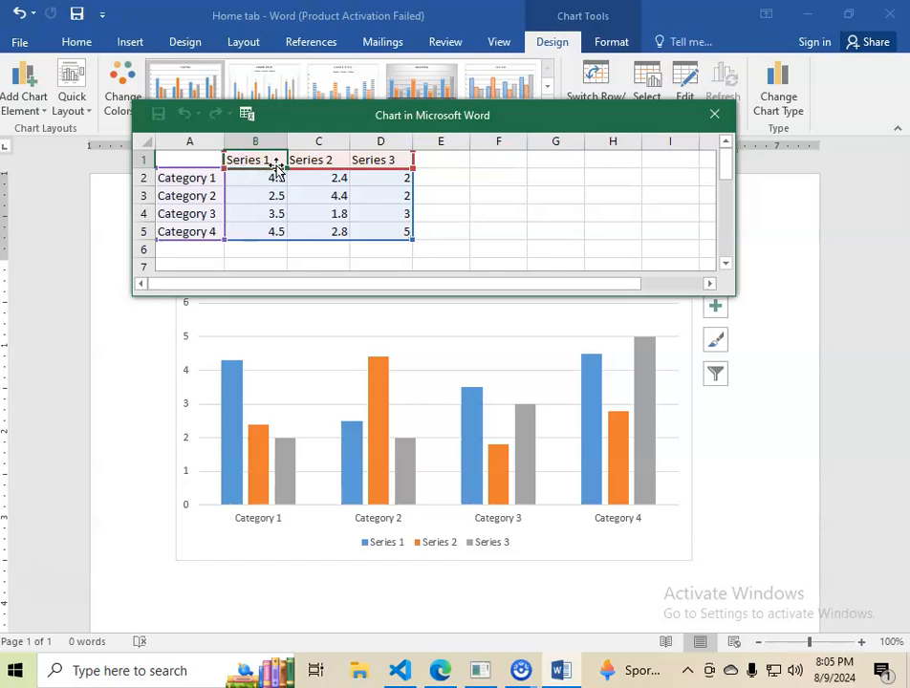
type("CAT")
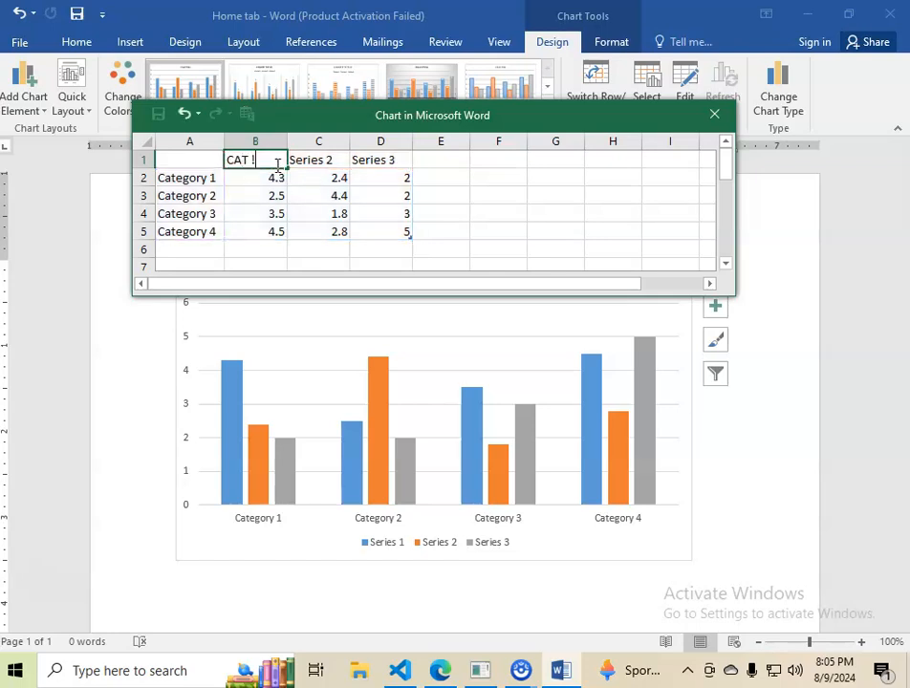
type(" 1")
left_click(301, 157)
type("CAT")
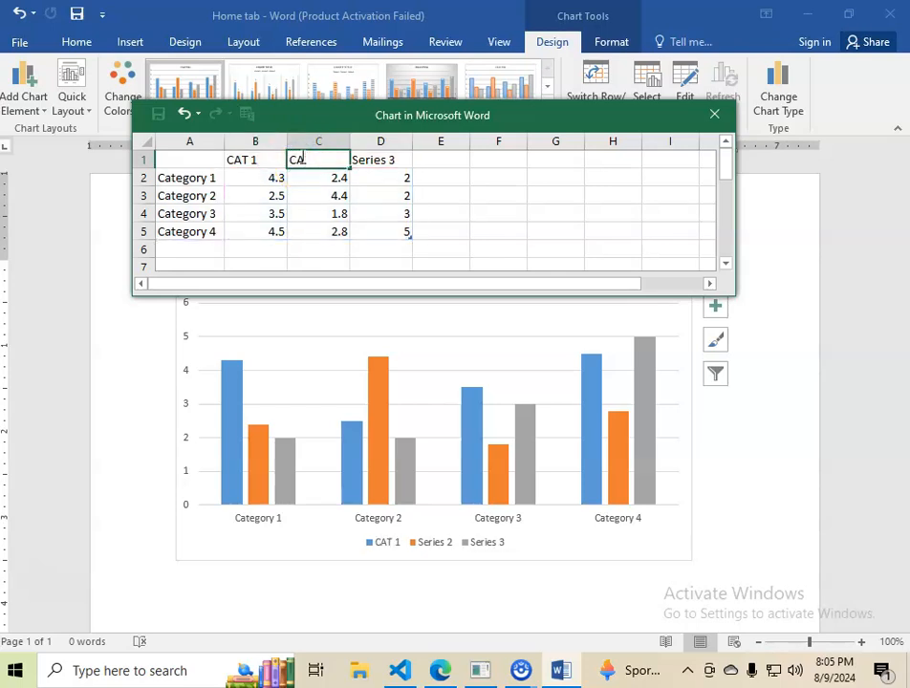
left_click(382, 161)
type("CAT")
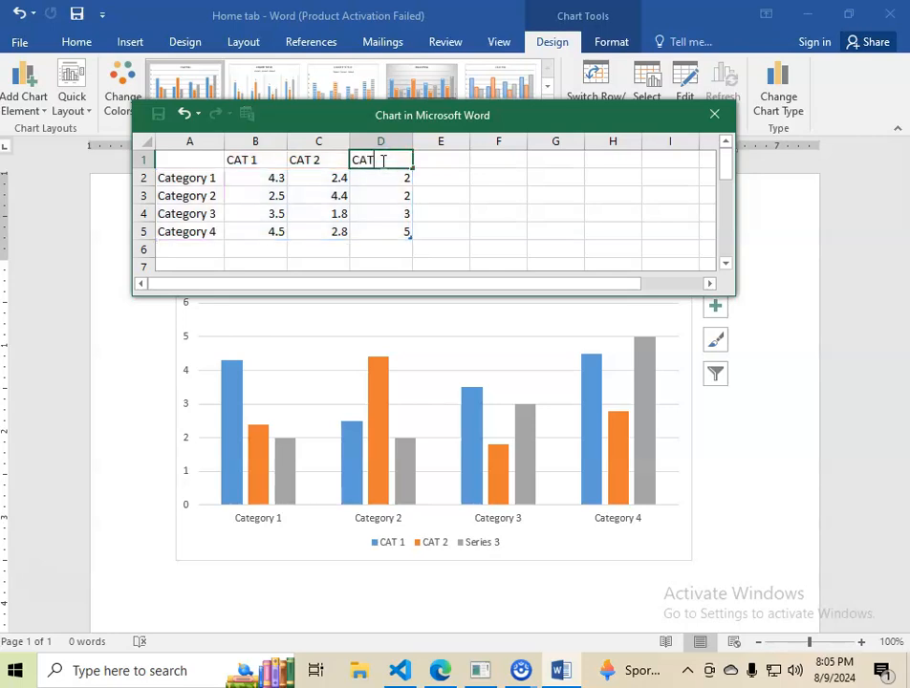
Replace the four category labels in cells A2 to A5 with people's first names and close the chart data sheet.
left_click(180, 179)
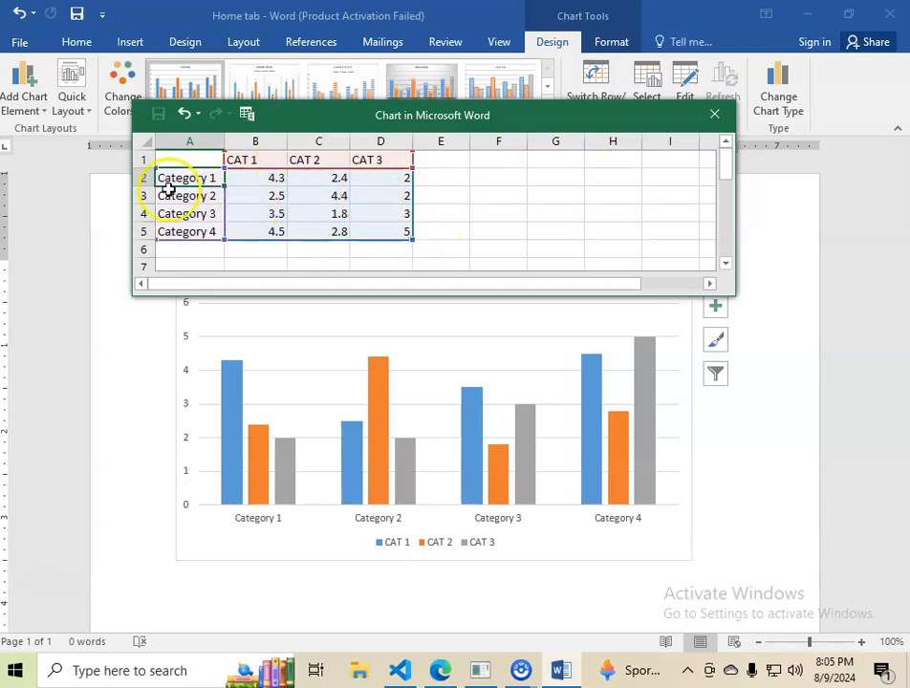
type("John")
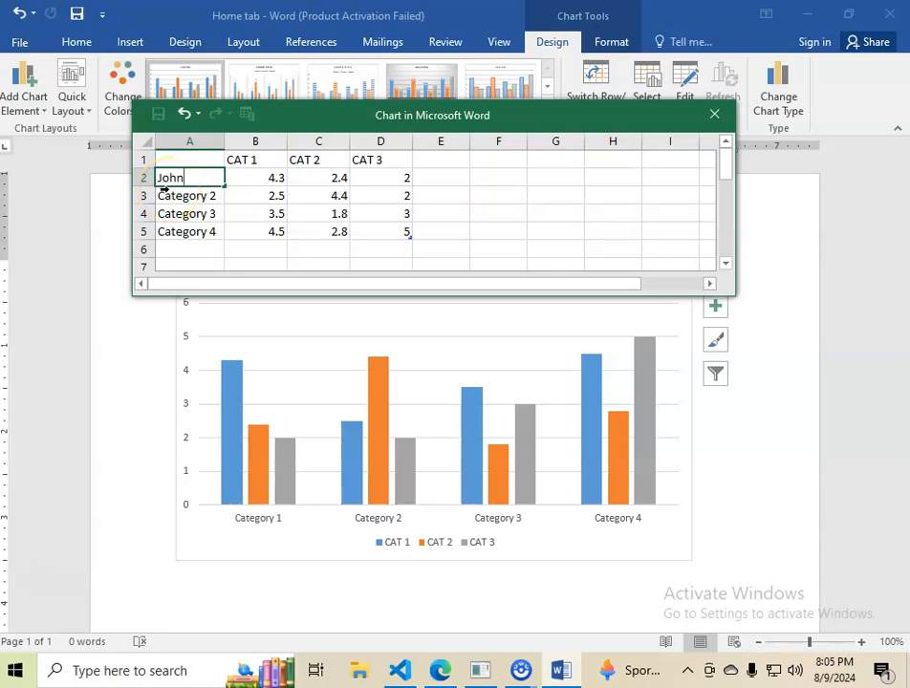
left_click(172, 195)
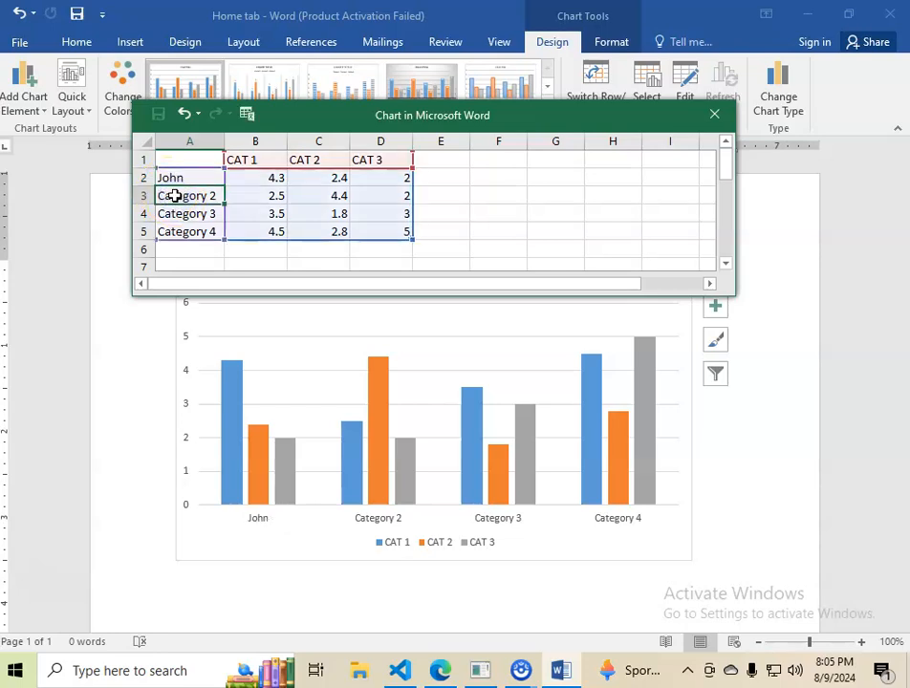
type("IS")
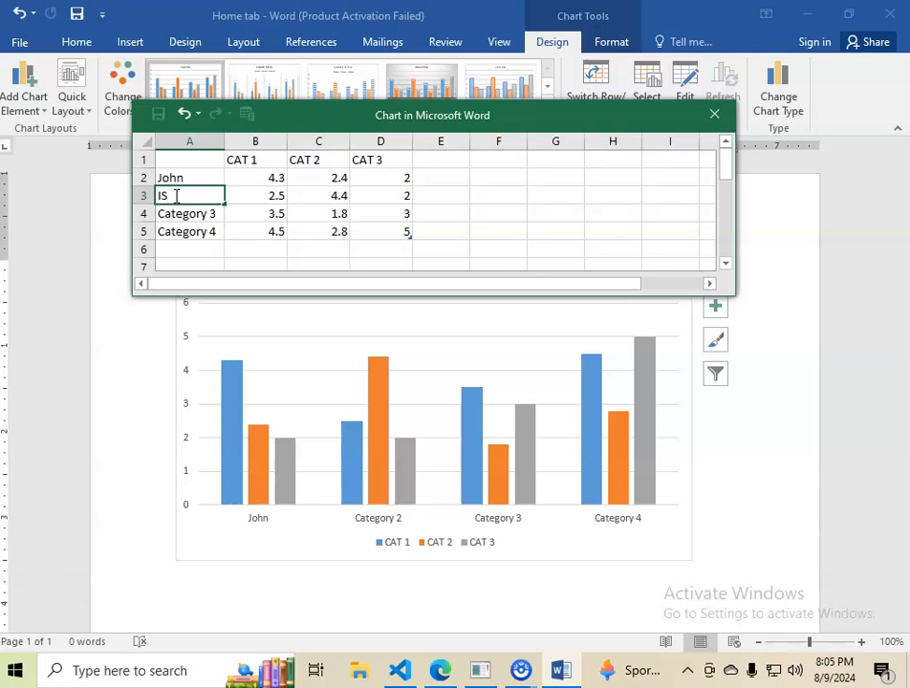
type("hamel")
left_click(189, 216)
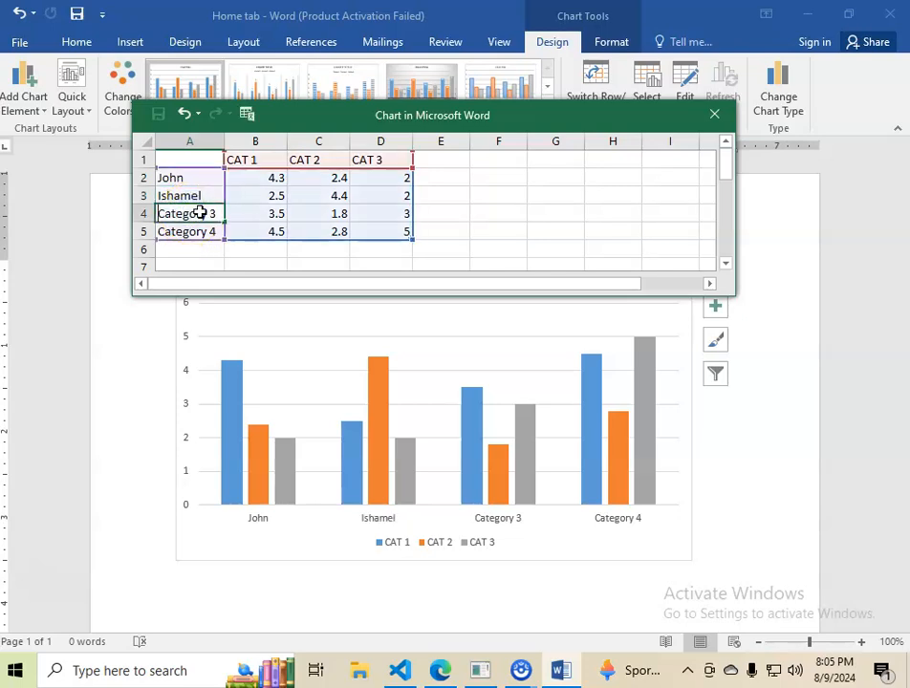
type("Abdulra")
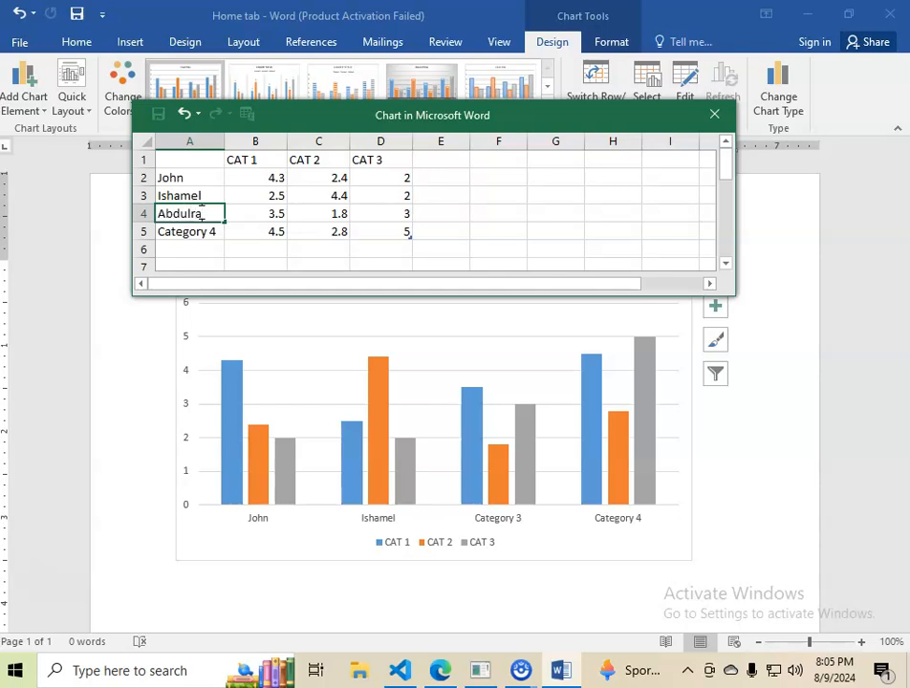
type("hman")
left_click(182, 231)
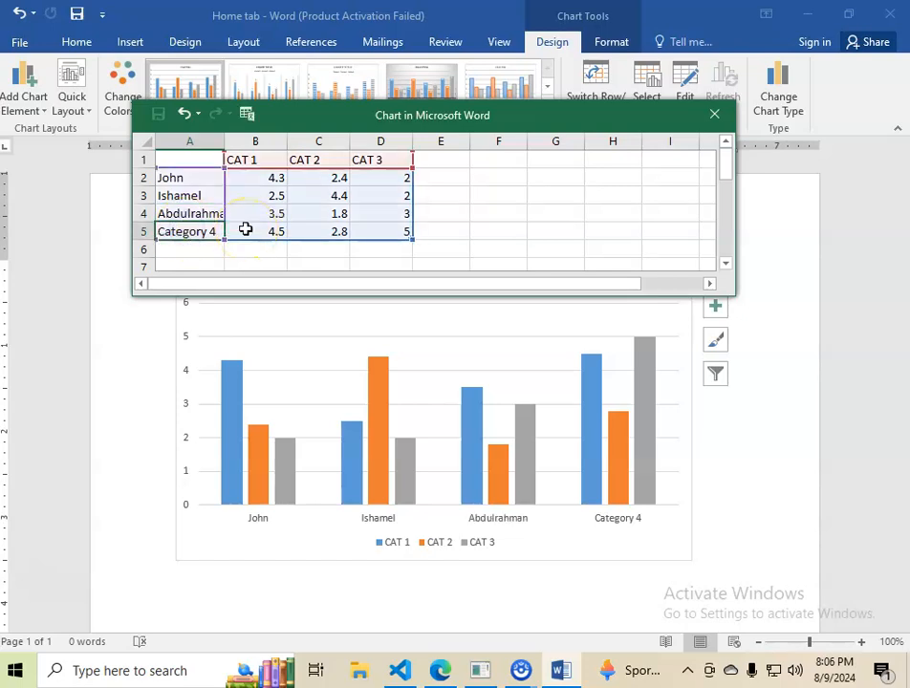
type("Ann")
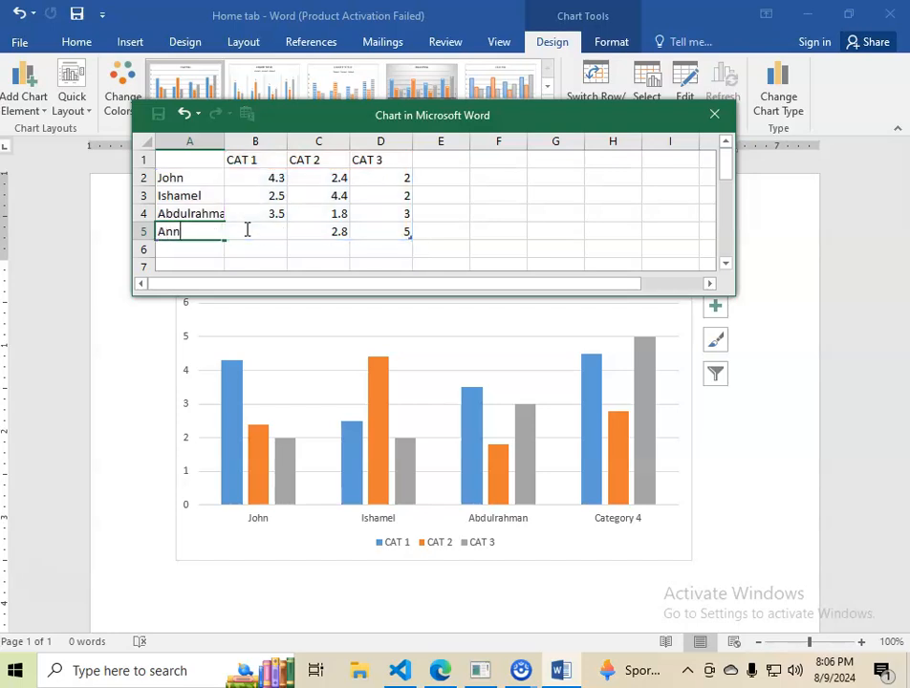
left_click(430, 233)
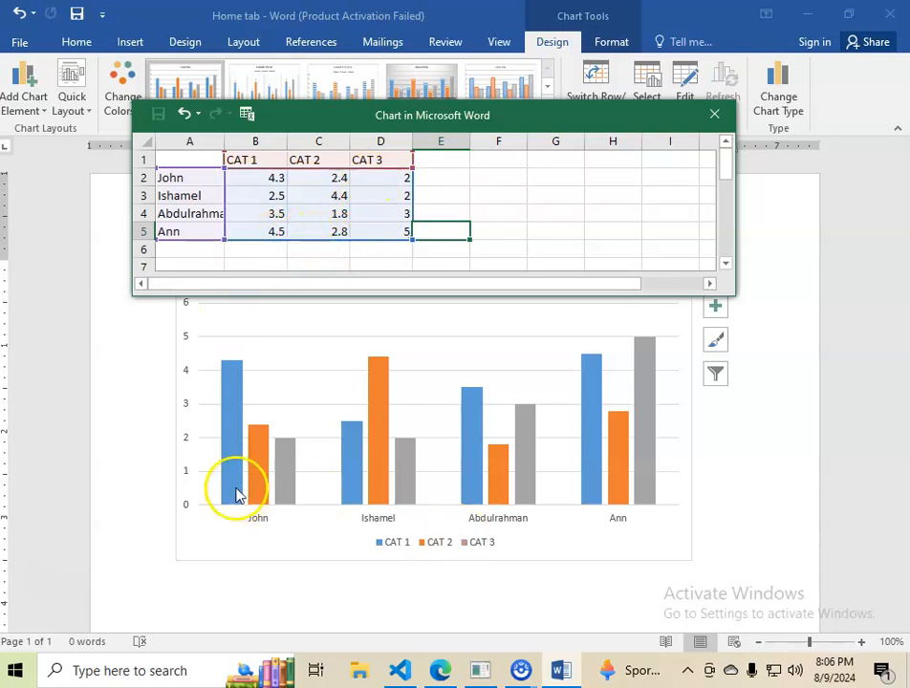
left_click(293, 542)
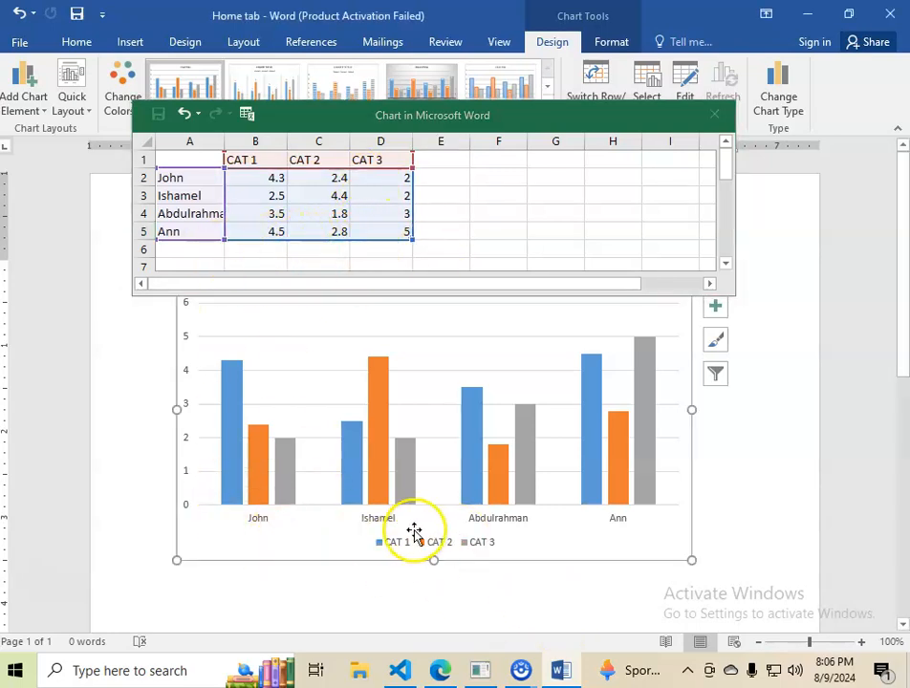
left_click(715, 115)
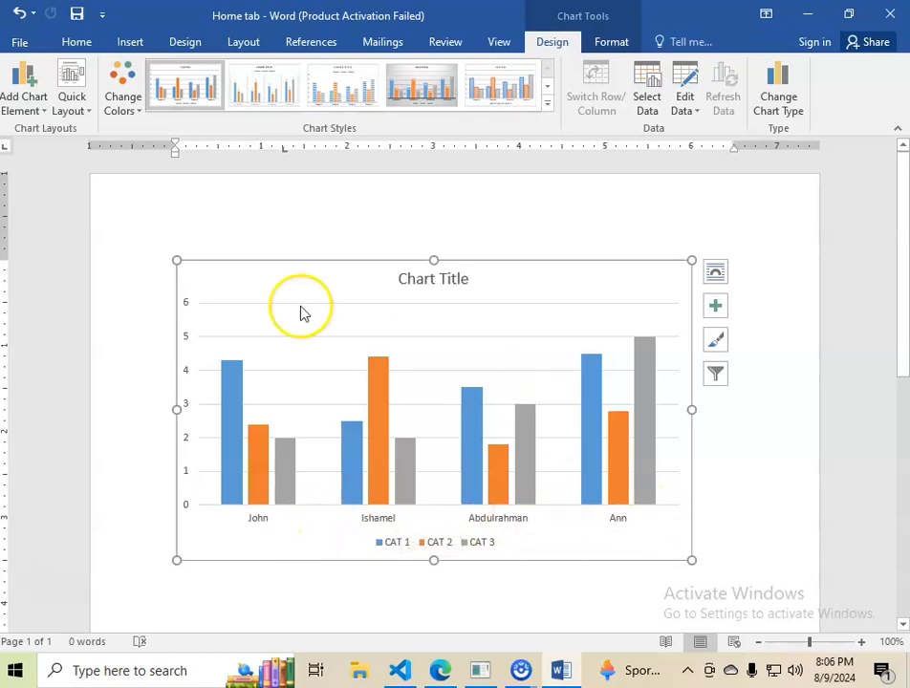
Replace the placeholder chart title with "Marks".
left_click(429, 280)
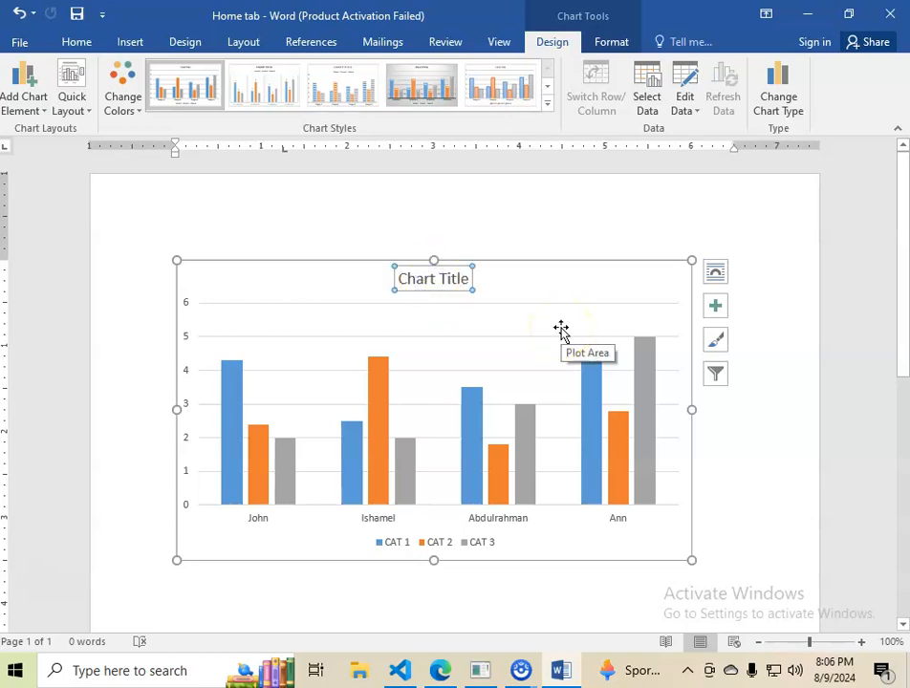
left_click(469, 278)
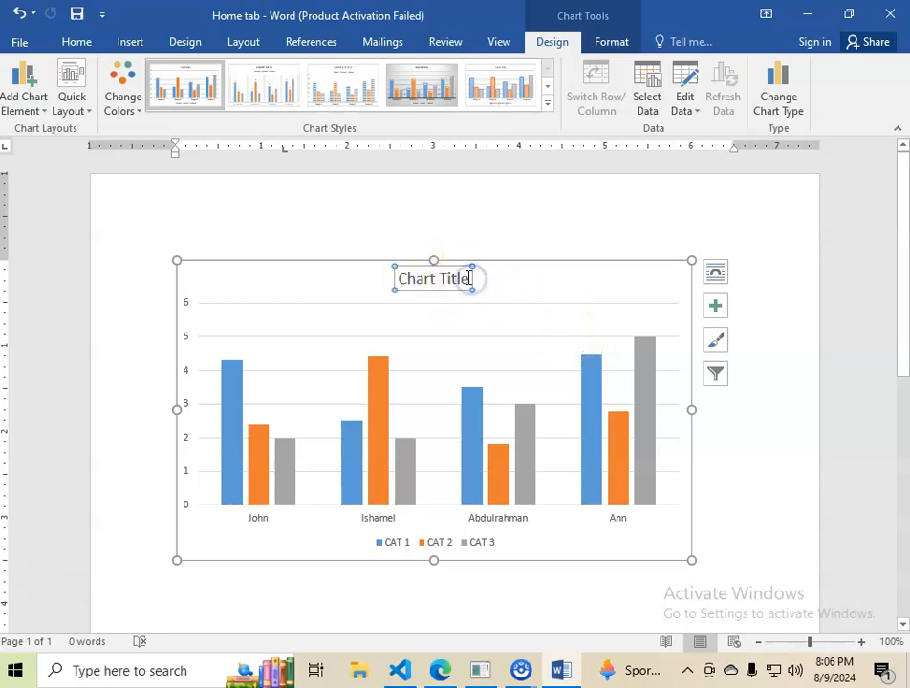
key("BackSpace")
key("BackSpace")
key("BackSpace")
key("BackSpace")
key("BackSpace")
key("BackSpace")
key("BackSpace")
key("BackSpace")
key("BackSpace")
key("BackSpace")
key("BackSpace")
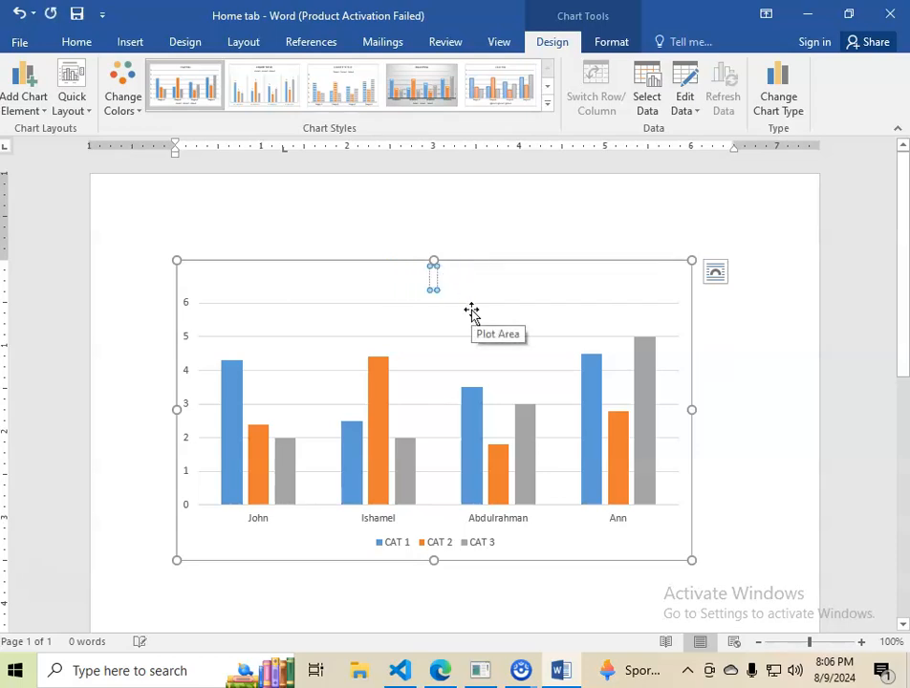
type("Marks")
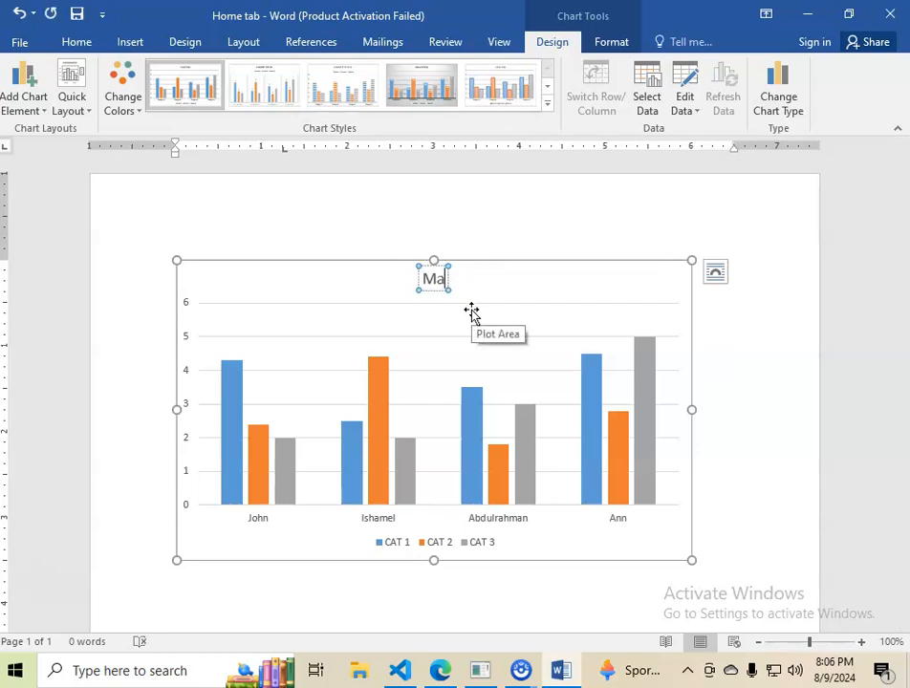
left_click(507, 284)
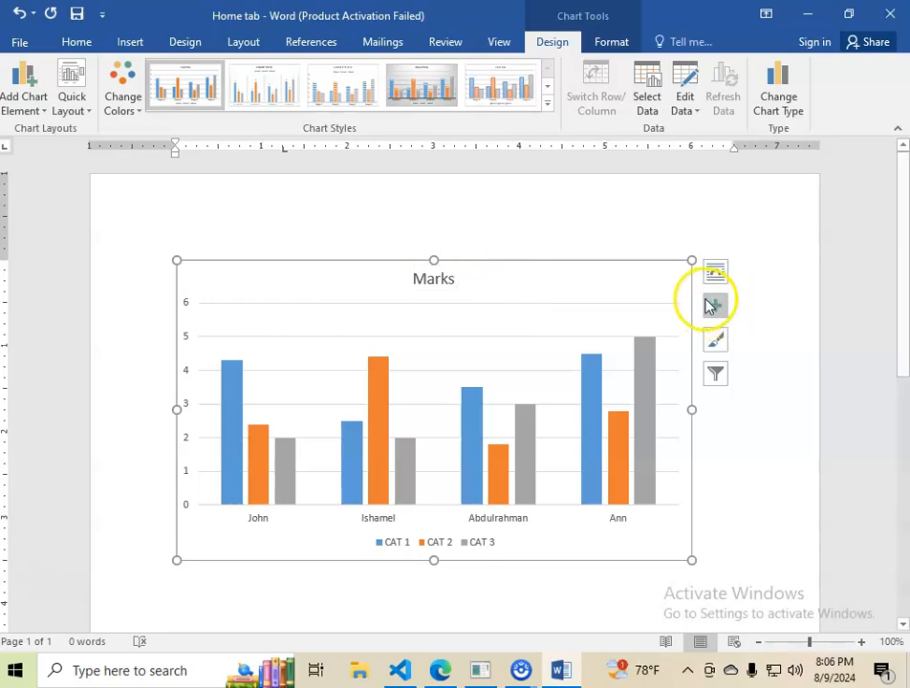
Add axis titles to both axes of the Marks chart and select the vertical one.
left_click(714, 311)
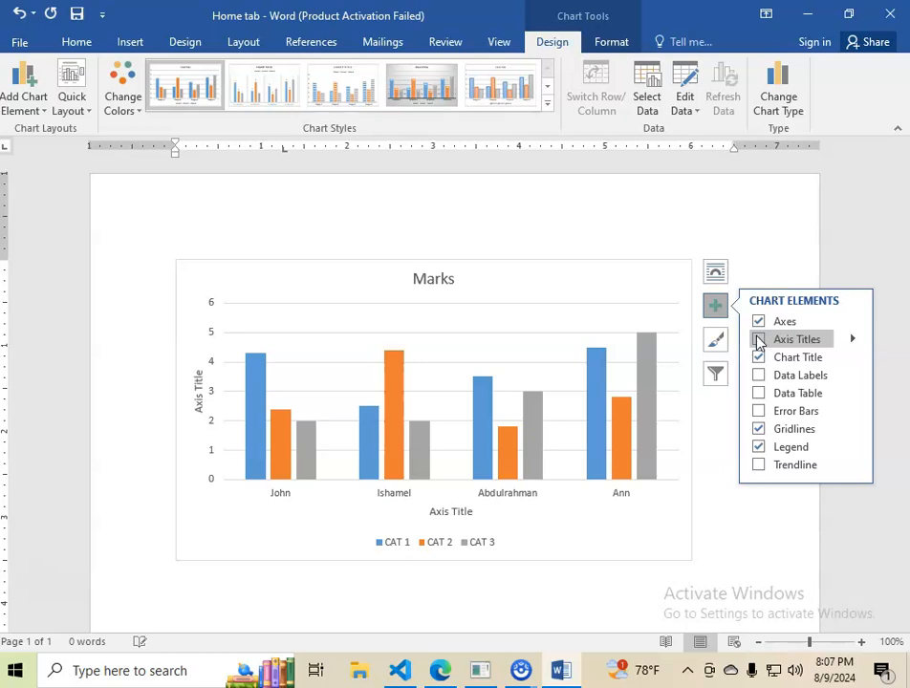
left_click(758, 340)
left_click(209, 418)
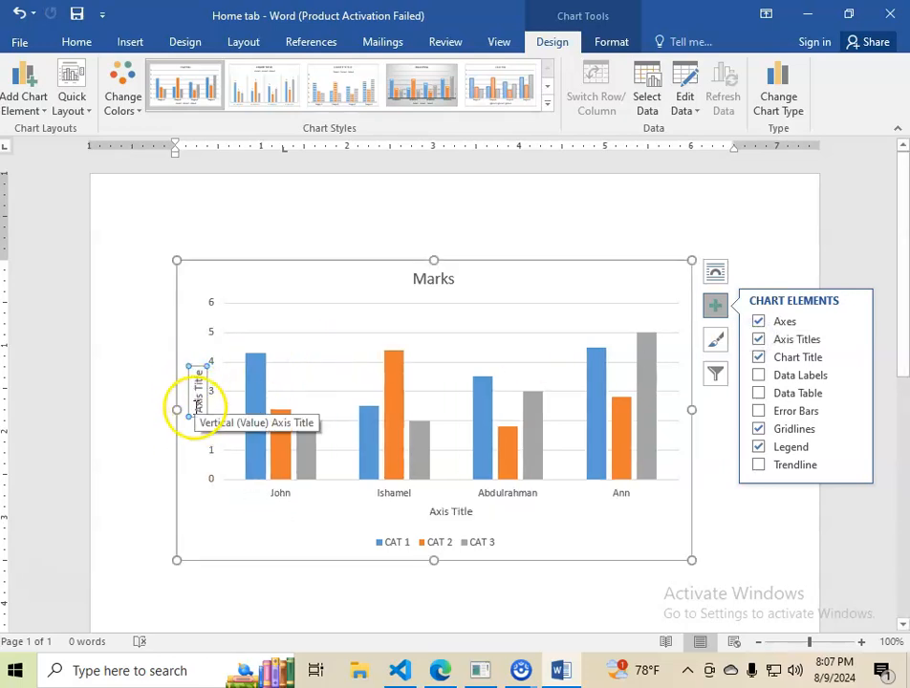
double_click(455, 514)
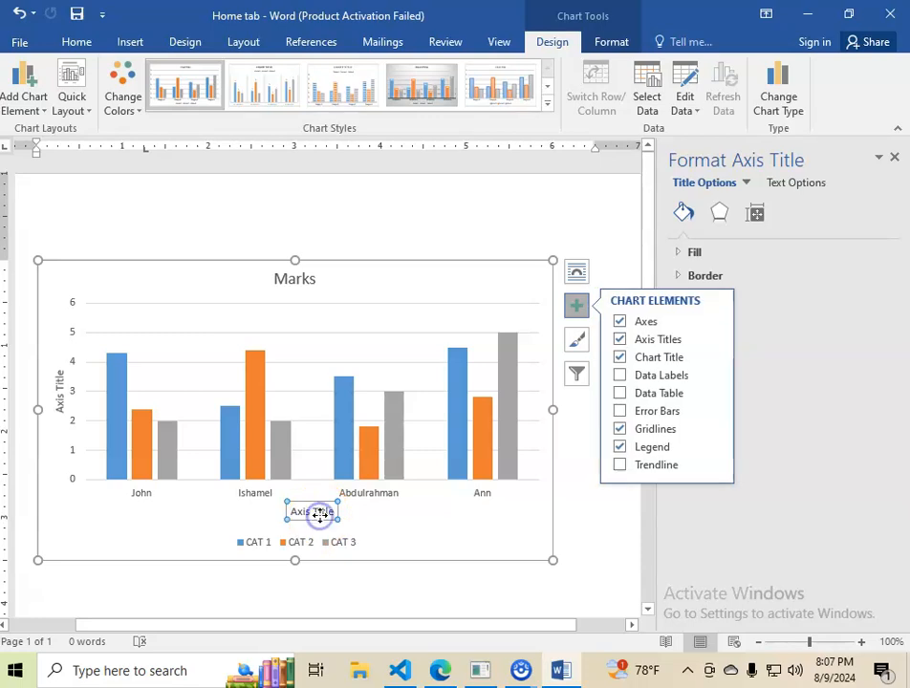
key("Delete")
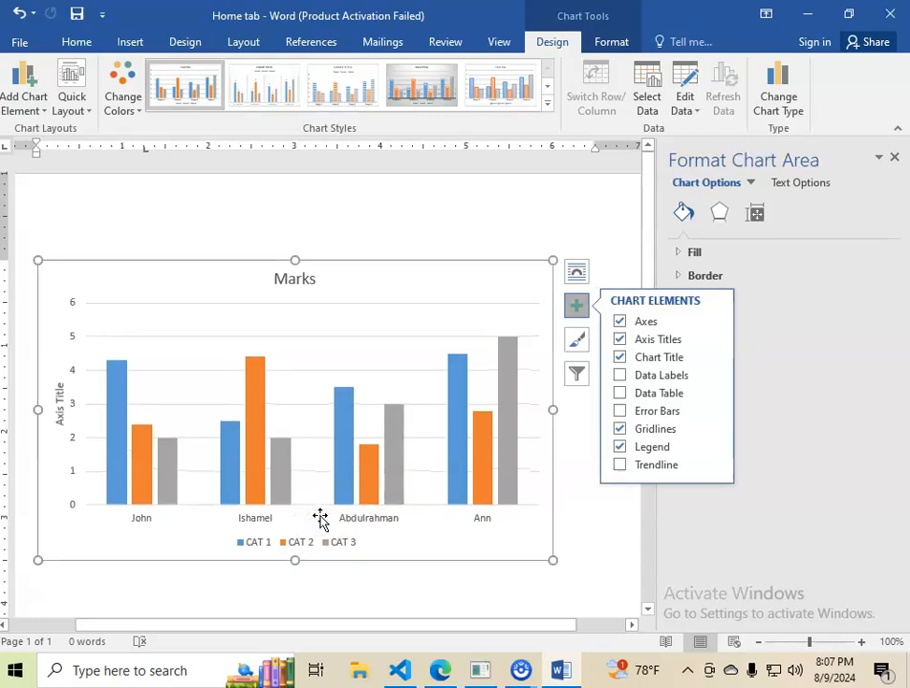
left_click(619, 340)
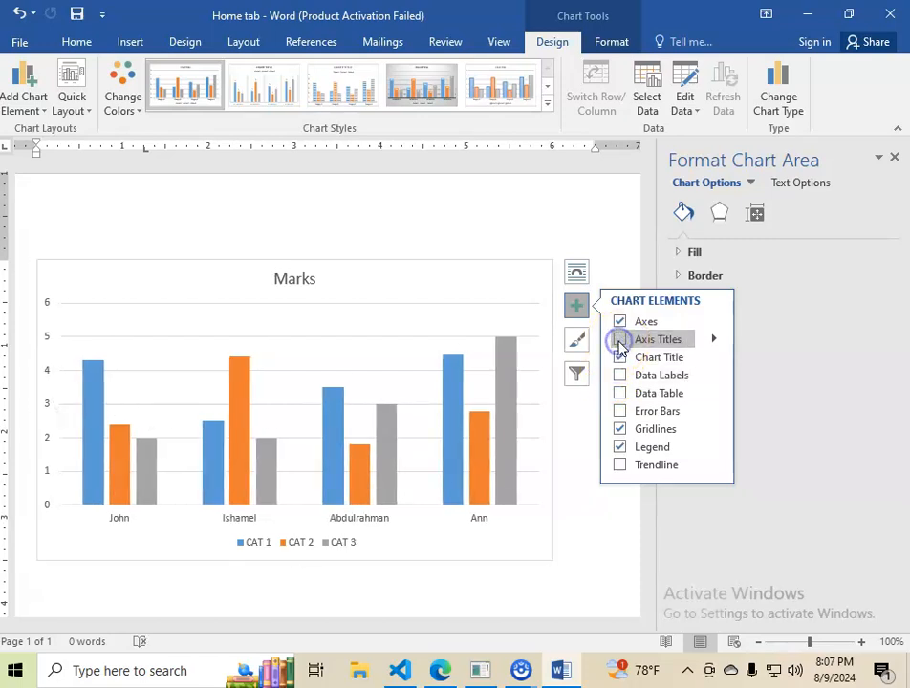
left_click(619, 340)
Replace the placeholder title of the chart's horizontal axis with "Students".
left_click(321, 513)
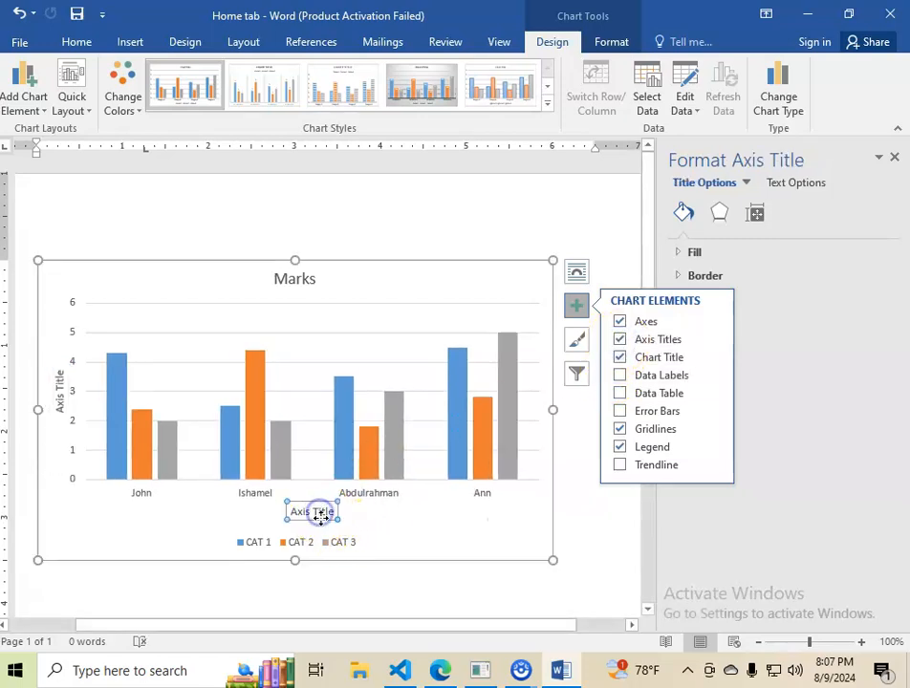
right_click(308, 512)
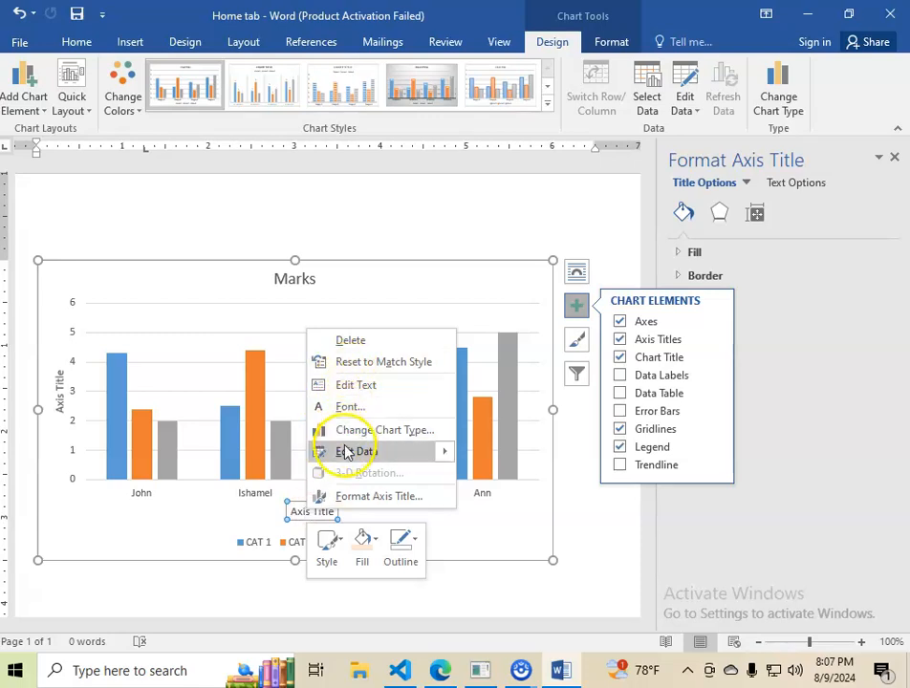
mouse_move(346, 457)
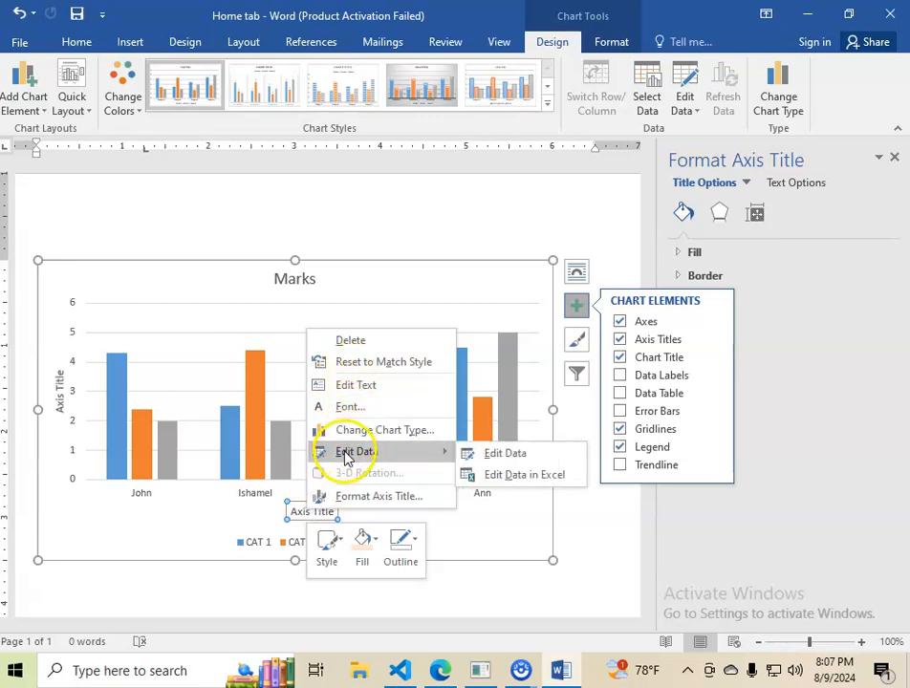
left_click(471, 532)
left_click(334, 512)
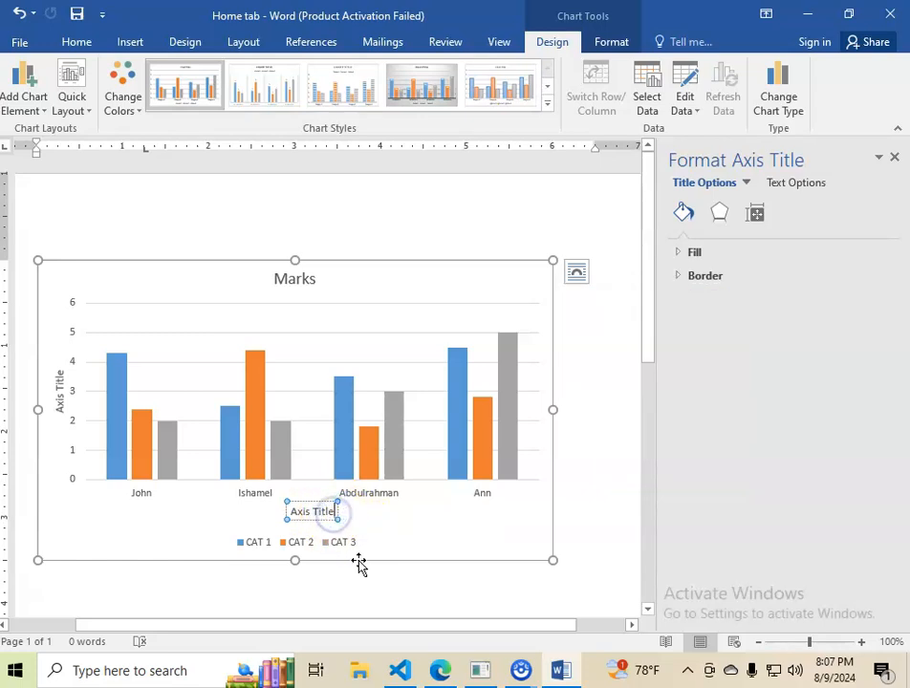
key("BackSpace")
key("BackSpace")
key("BackSpace")
key("BackSpace")
key("BackSpace")
key("BackSpace")
key("BackSpace")
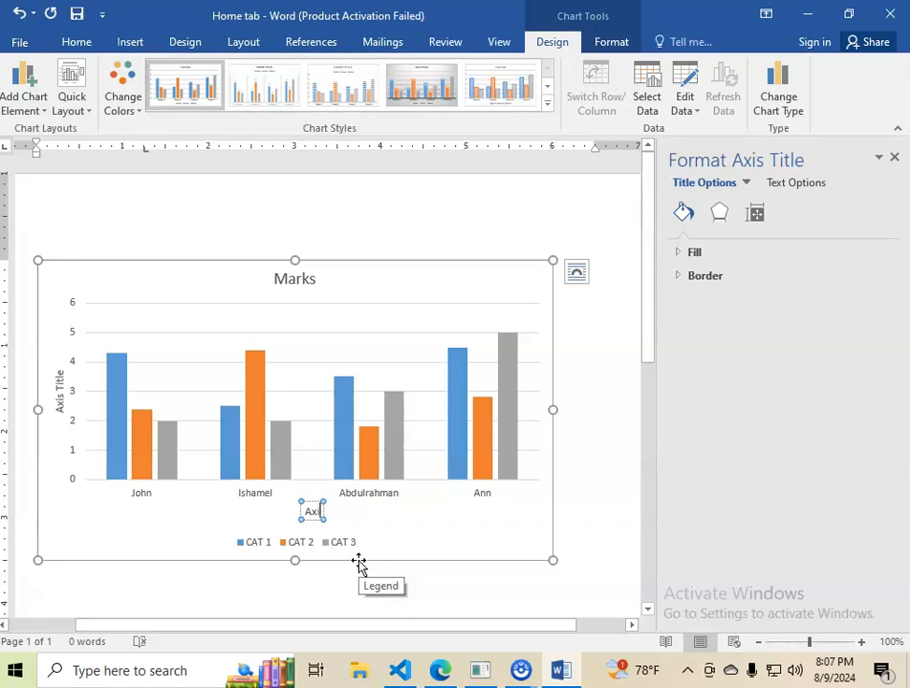
type("Students")
left_click(400, 552)
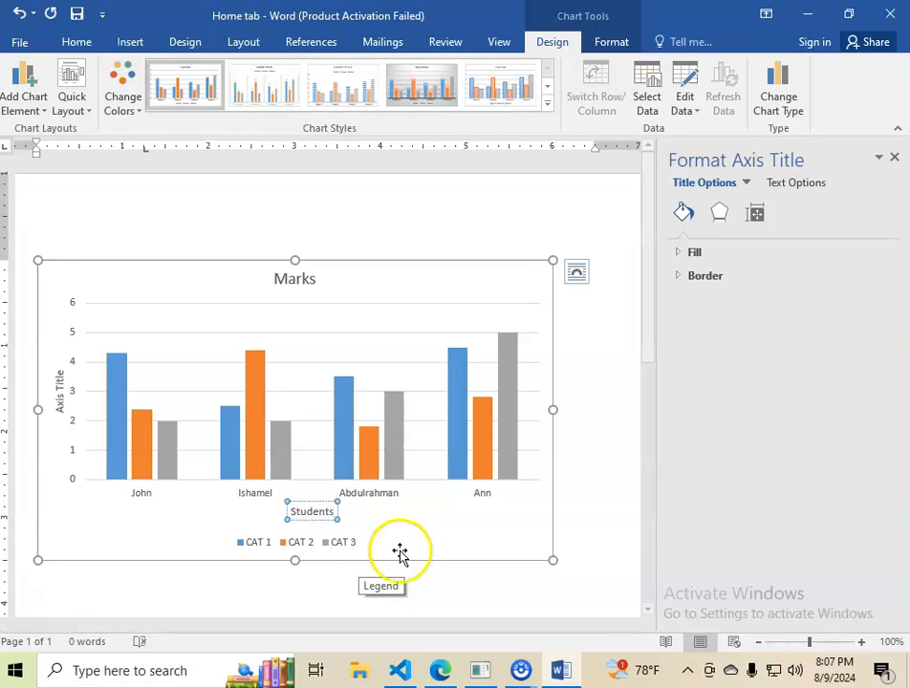
Replace the placeholder title of the chart's vertical axis with "Marks".
left_click(61, 371)
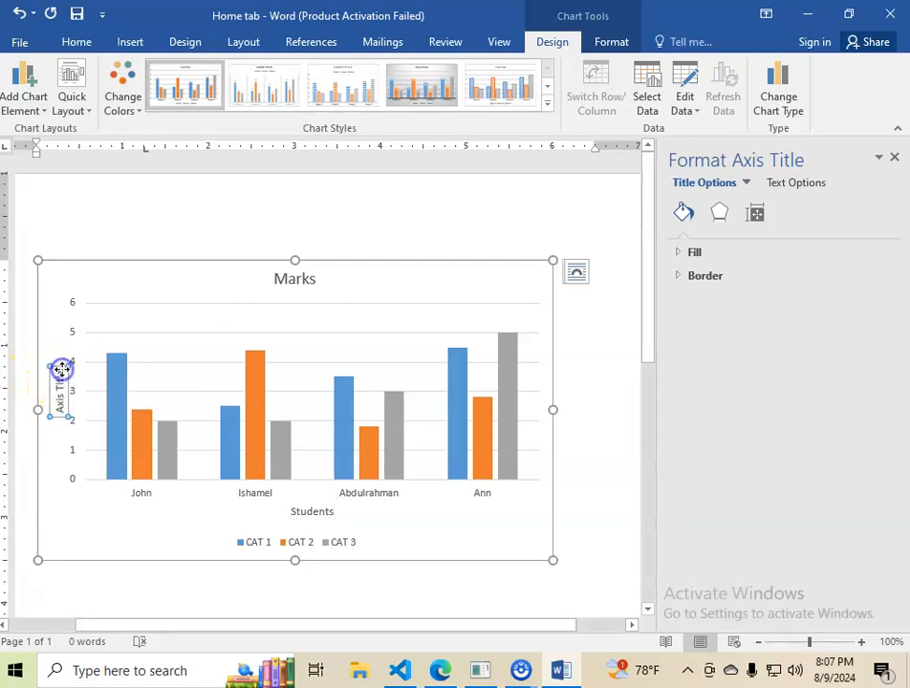
left_click(61, 376)
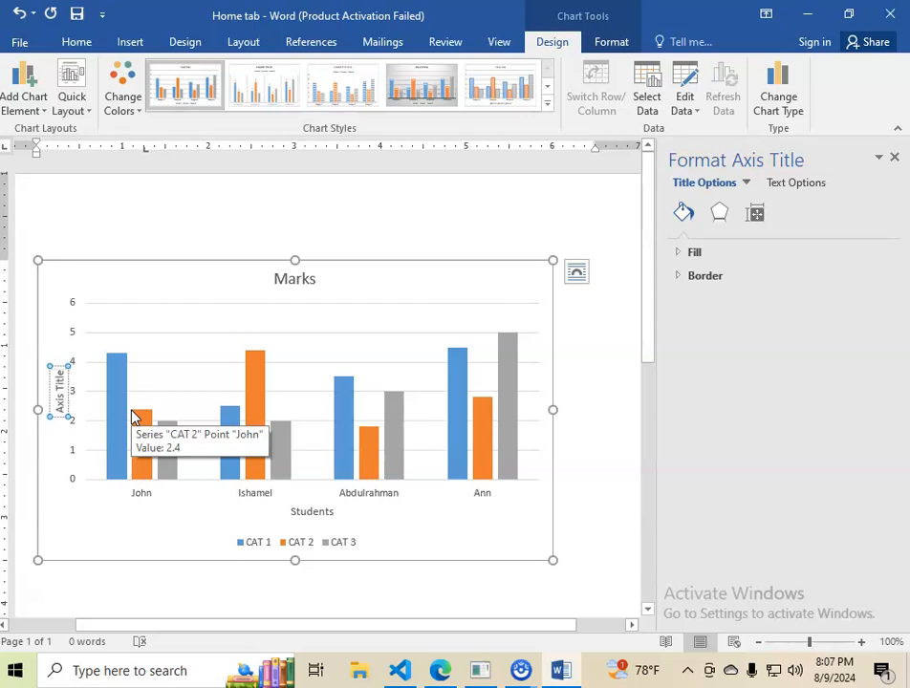
key("BackSpace")
key("BackSpace")
key("BackSpace")
key("BackSpace")
key("BackSpace")
key("BackSpace")
key("BackSpace")
key("BackSpace")
key("BackSpace")
key("BackSpace")
type("Marks")
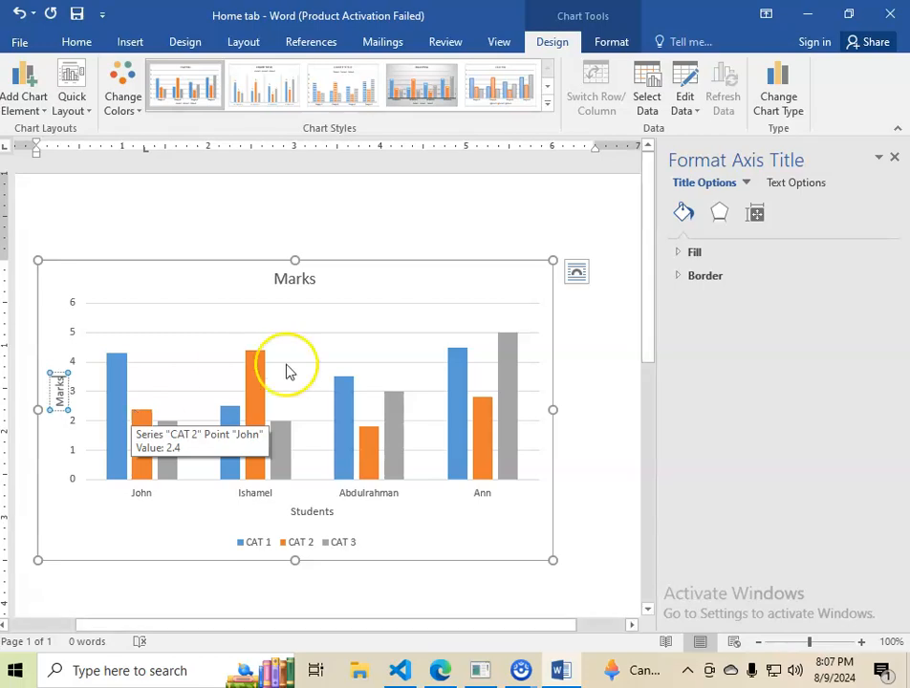
left_click(378, 521)
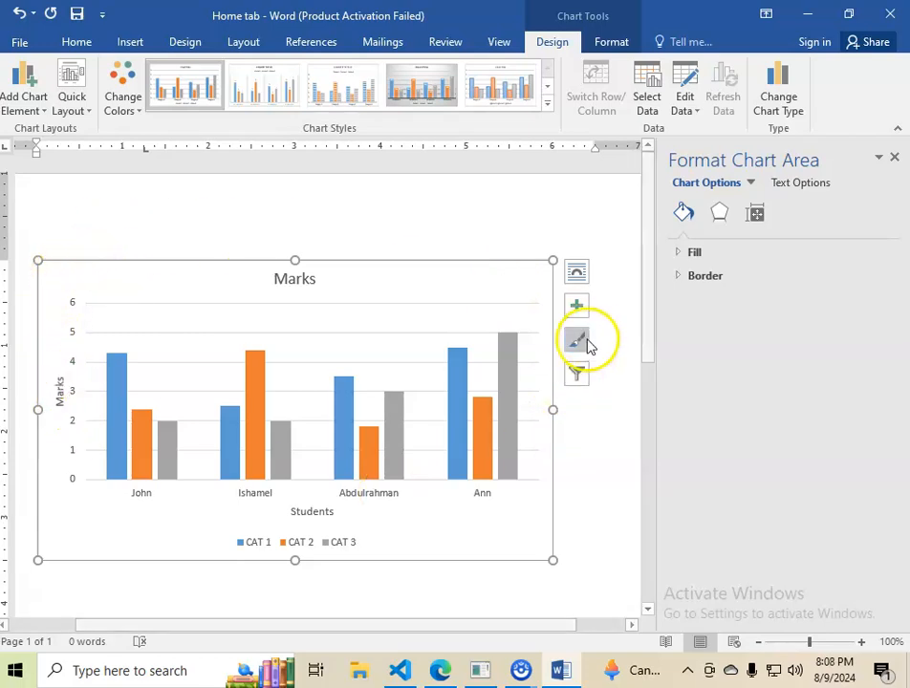
Browse the available chart styles and apply Style 10 with outlined columns to the Marks chart.
left_click(578, 346)
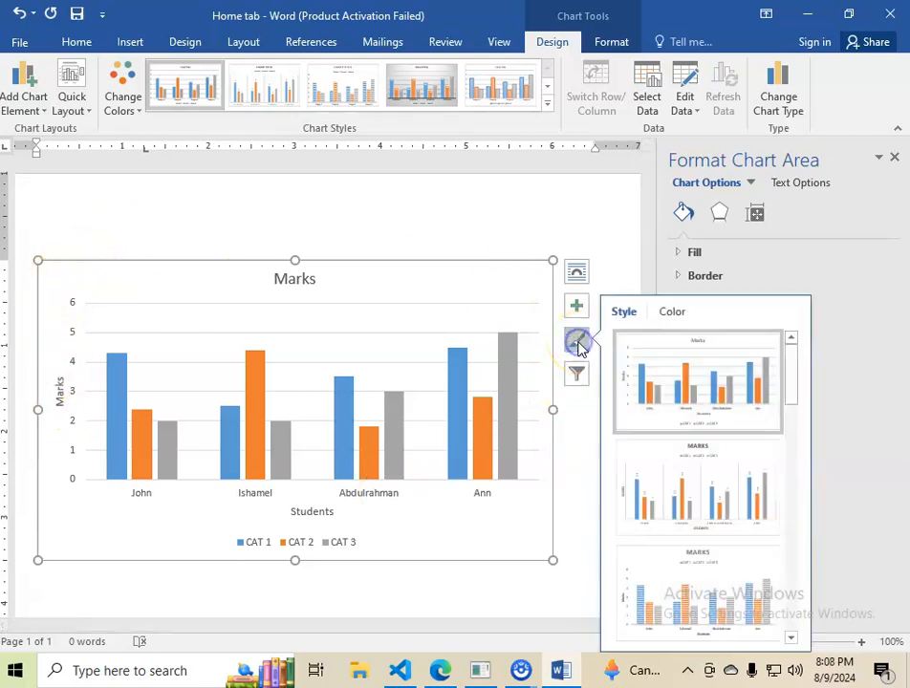
scroll(693, 471, "down", 3)
scroll(687, 524, "up", 1)
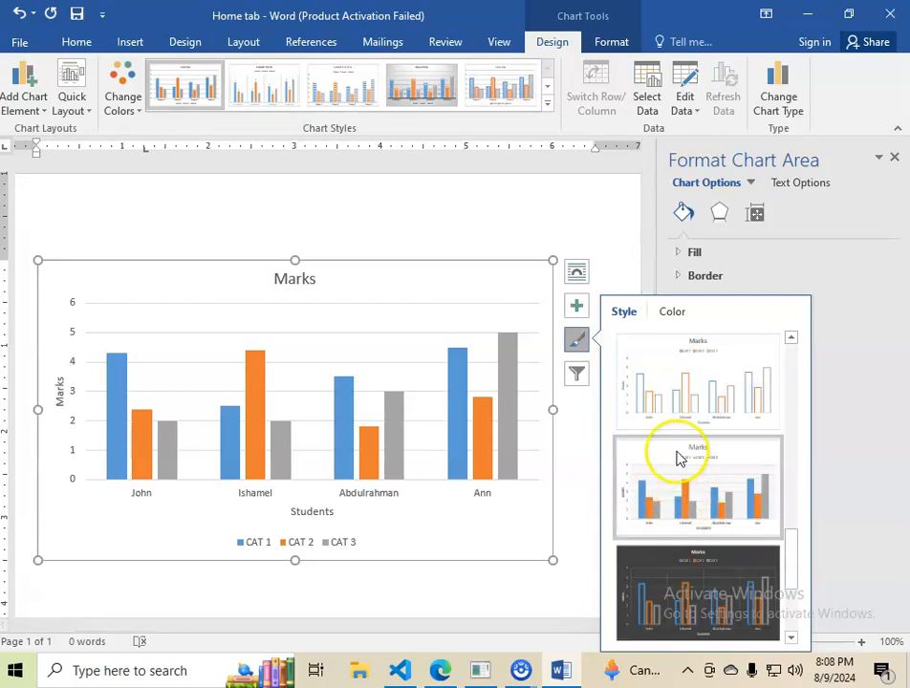
scroll(678, 457, "down", 2)
scroll(697, 471, "up", 4)
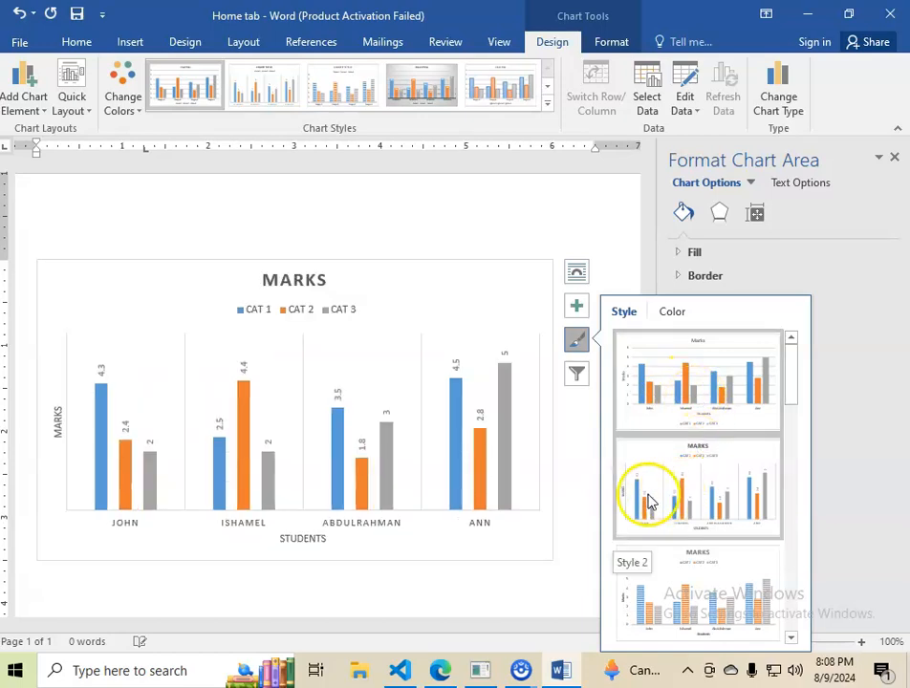
scroll(680, 502, "down", 2)
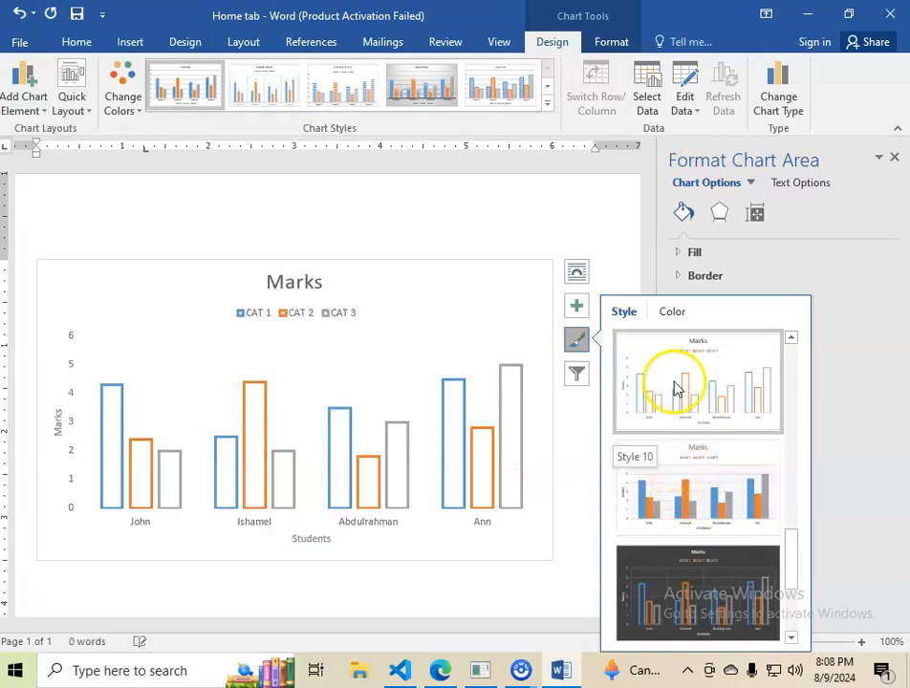
left_click(673, 381)
Try the solid and semi-transparent column styles on the chart, and apply Style 3 with striped columns.
mouse_move(328, 439)
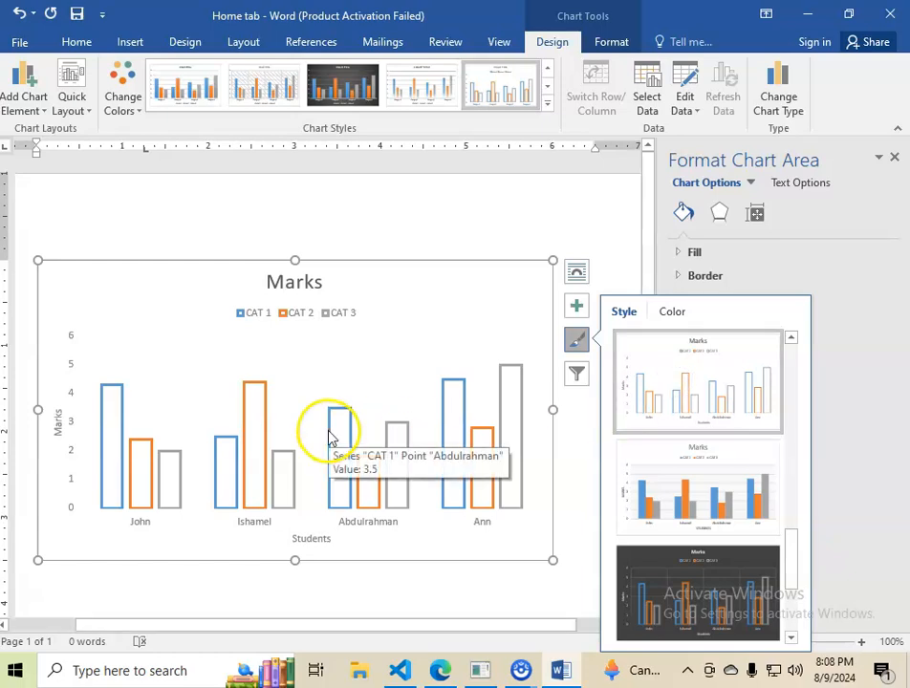
left_click(681, 505)
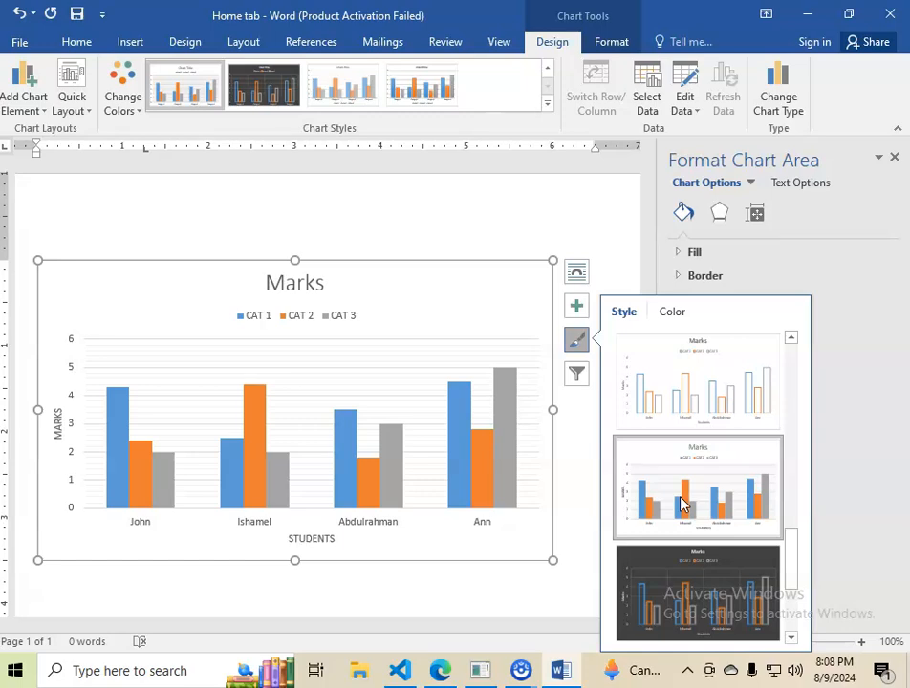
scroll(683, 526, "down", 1)
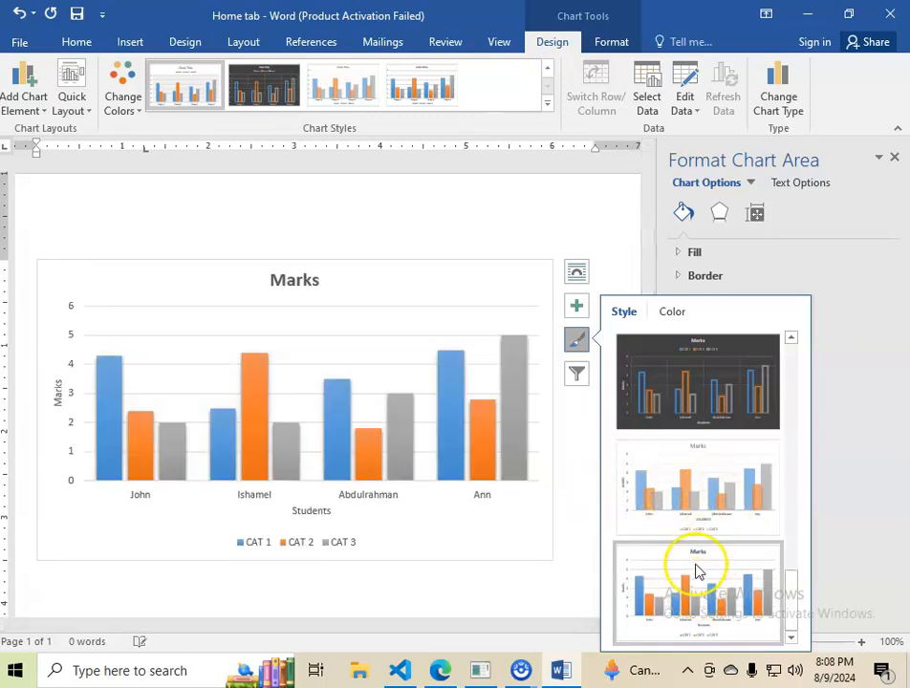
left_click(697, 486)
scroll(681, 443, "up", 10)
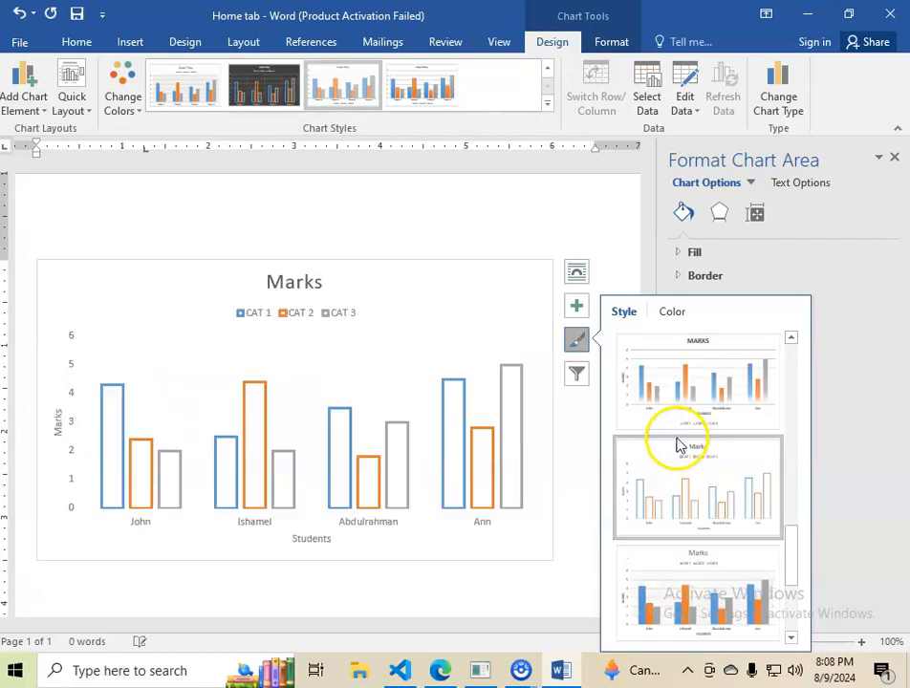
left_click(689, 601)
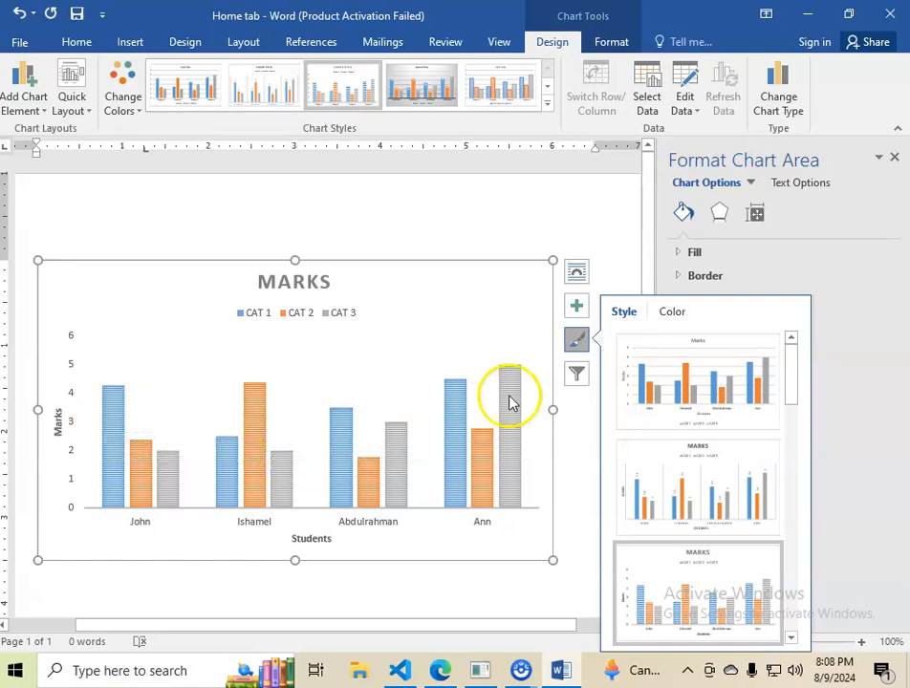
Examine which series and categories the chart's filters offer, without changing any of them.
left_click(578, 377)
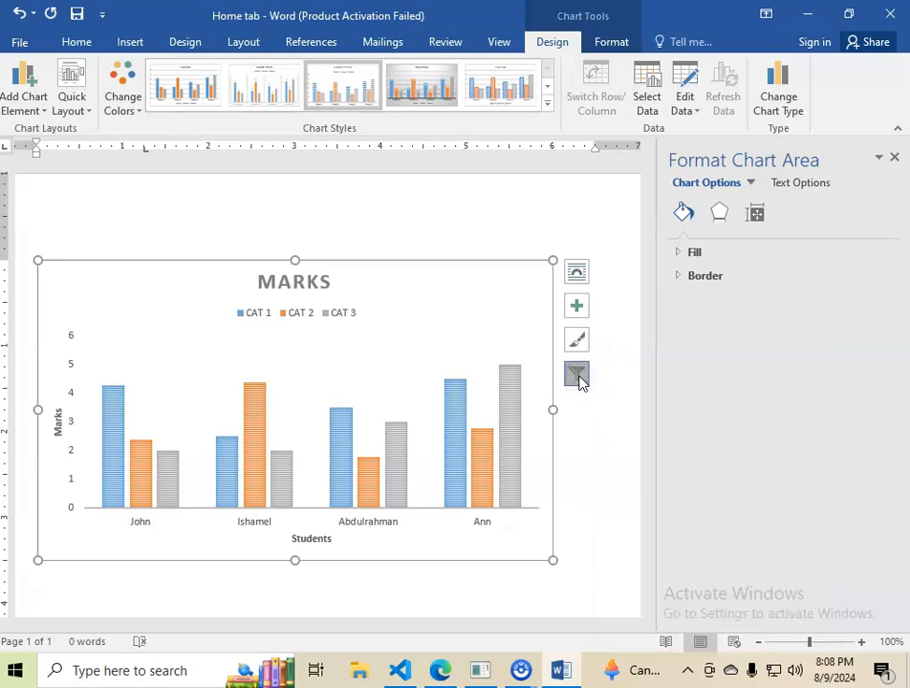
left_click(536, 399)
left_click(575, 375)
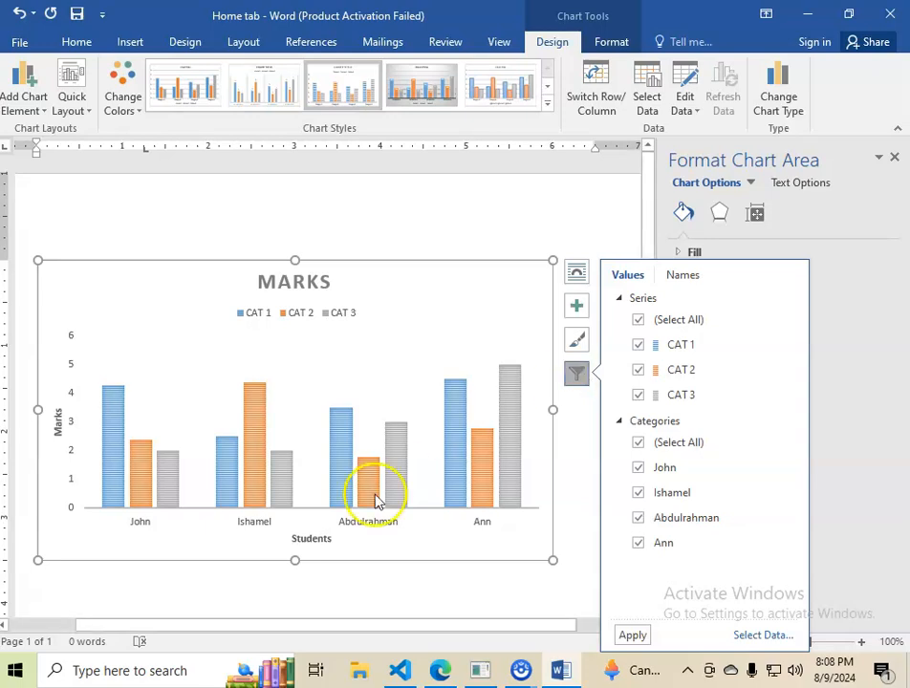
left_click(227, 576)
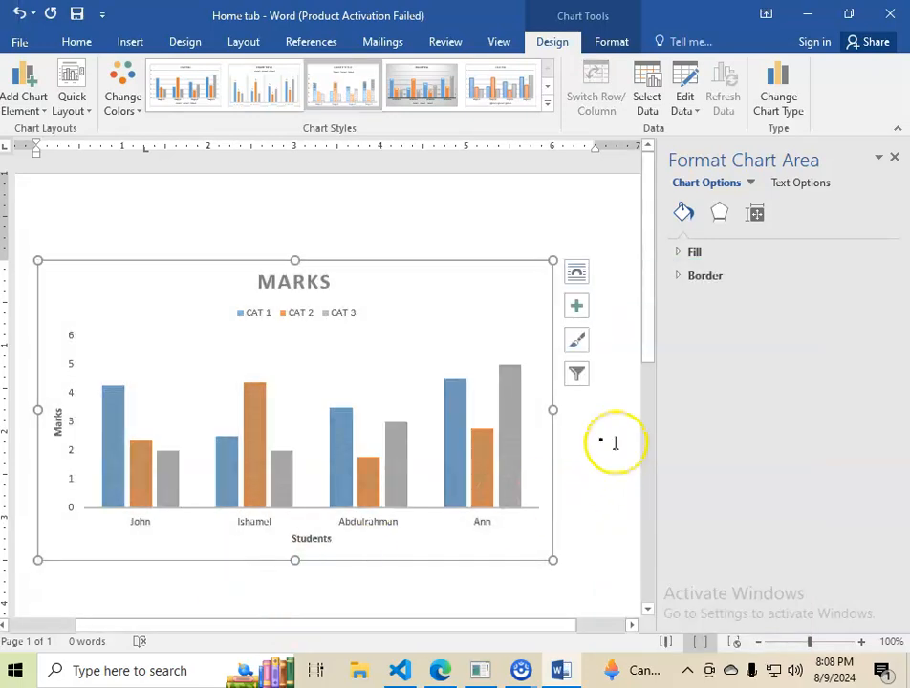
Delete the whole Marks chart from the document and close the formatting pane.
left_click(182, 264)
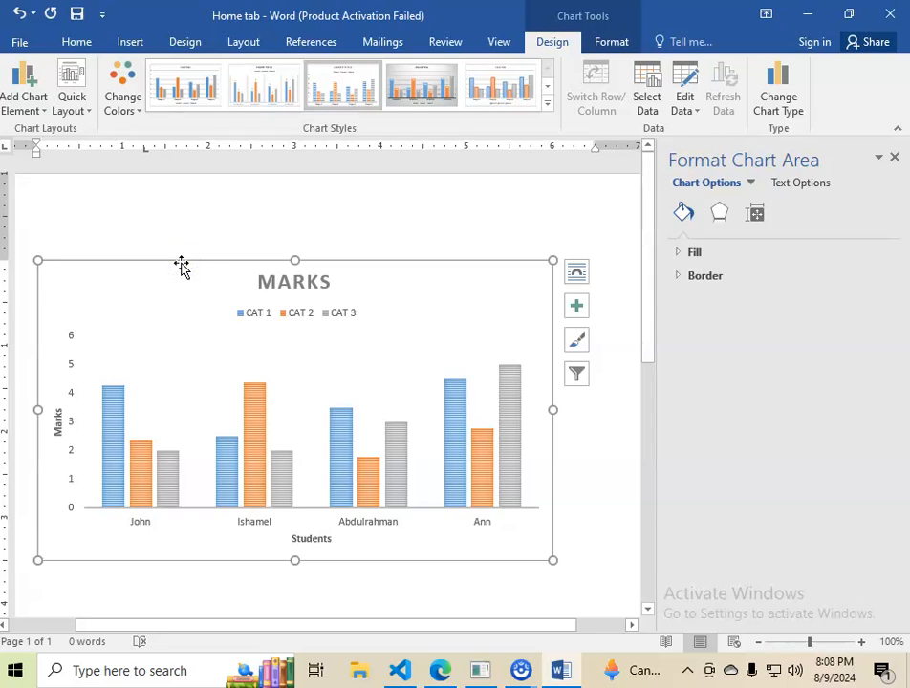
key("Delete")
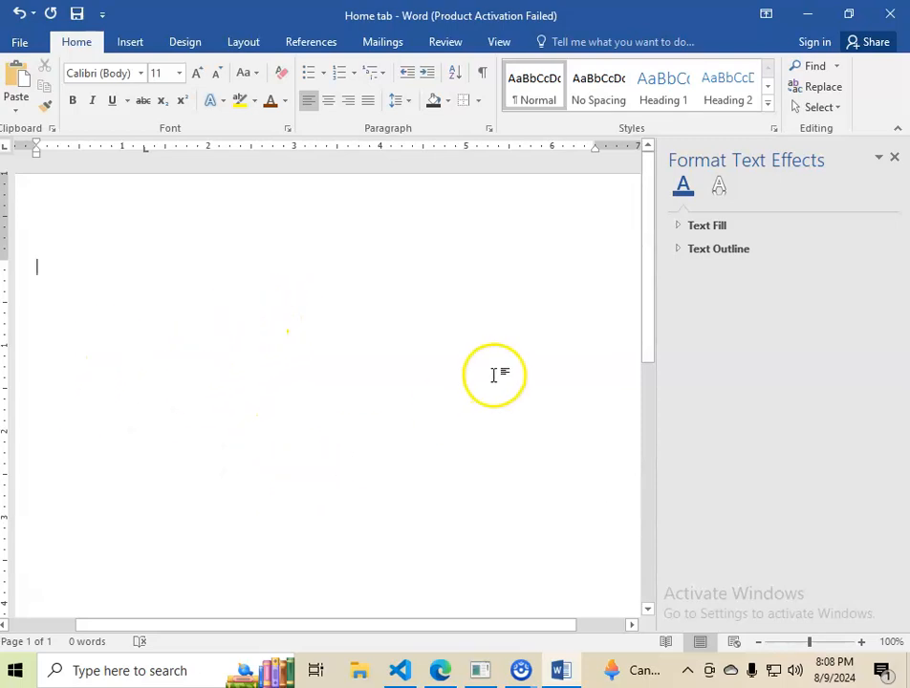
left_click(895, 159)
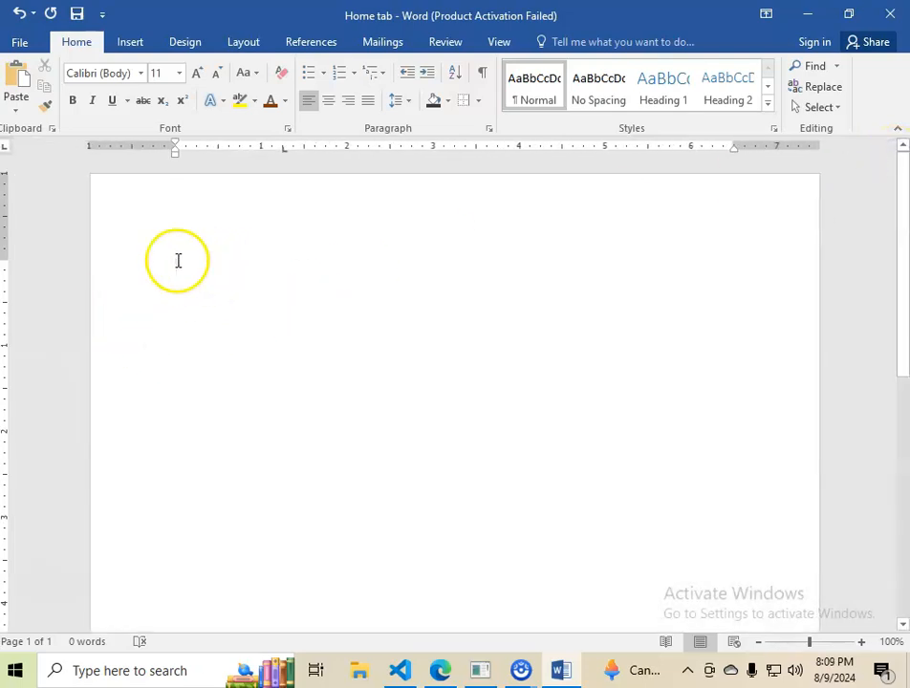
Insert a table with five columns and four rows on the empty page.
left_click(128, 41)
left_click(55, 103)
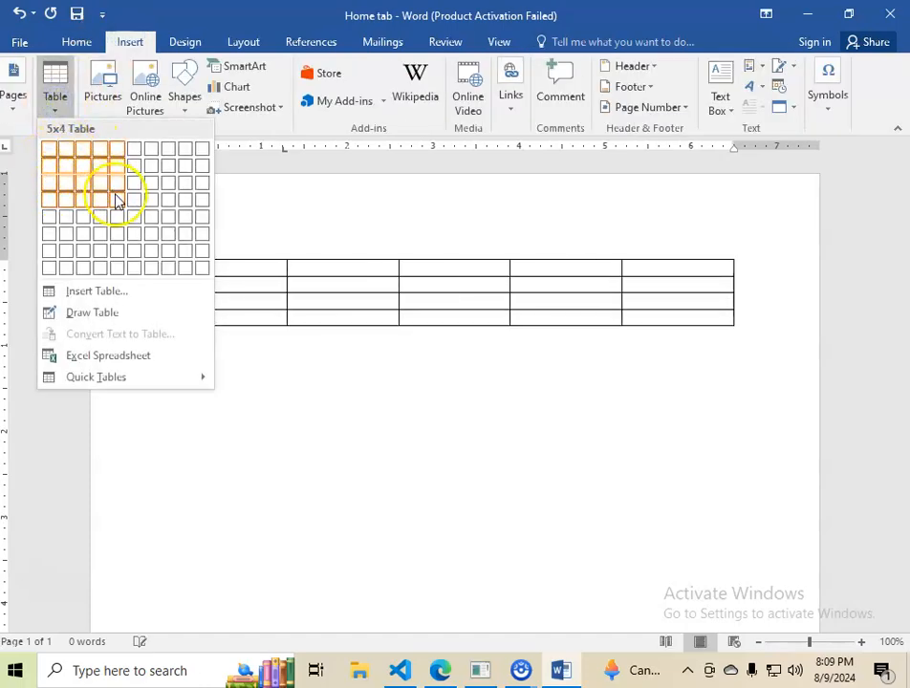
left_click(116, 197)
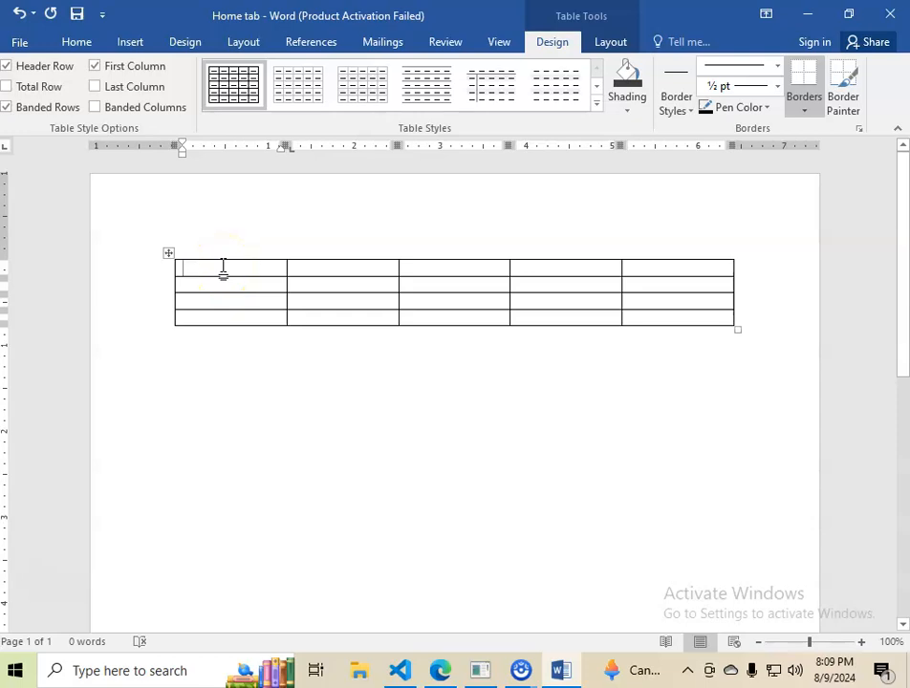
Enter the headings CAT 1, CAT 2 and CAT 3 in the second to fourth cells of the table's first row.
left_click(336, 268)
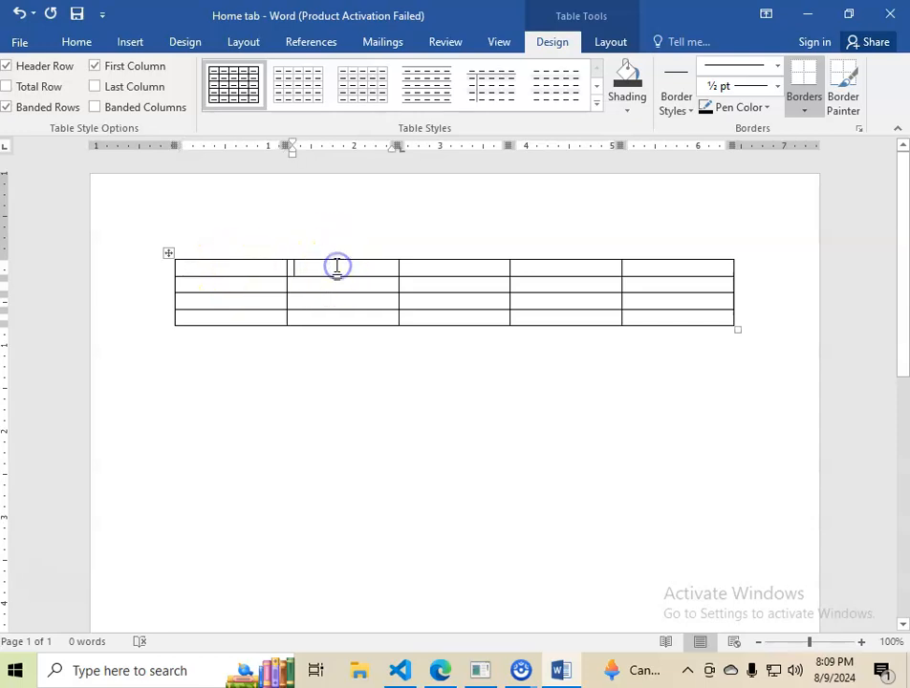
type("CAT 1")
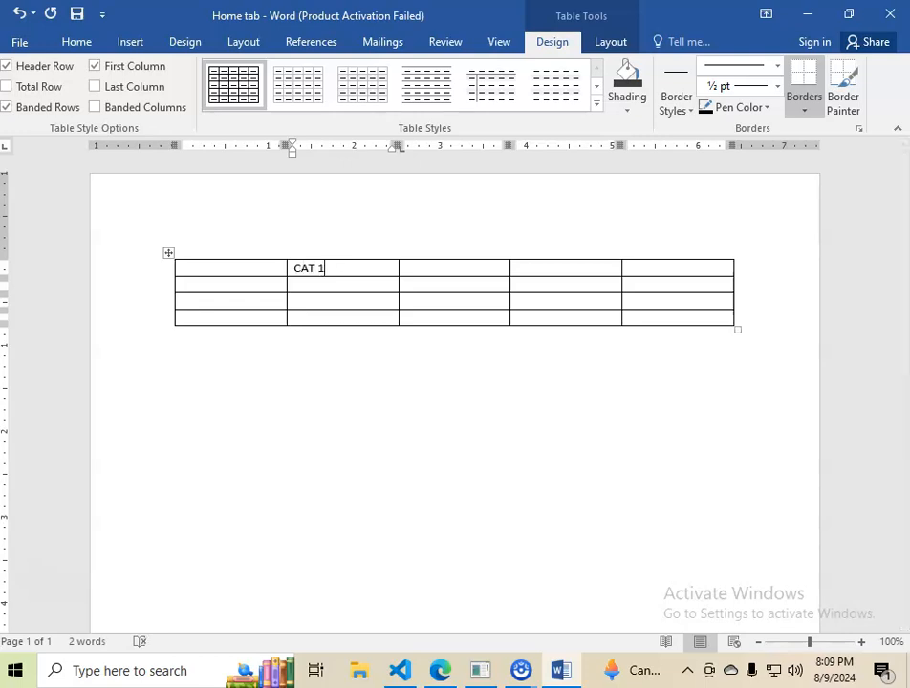
key("Tab")
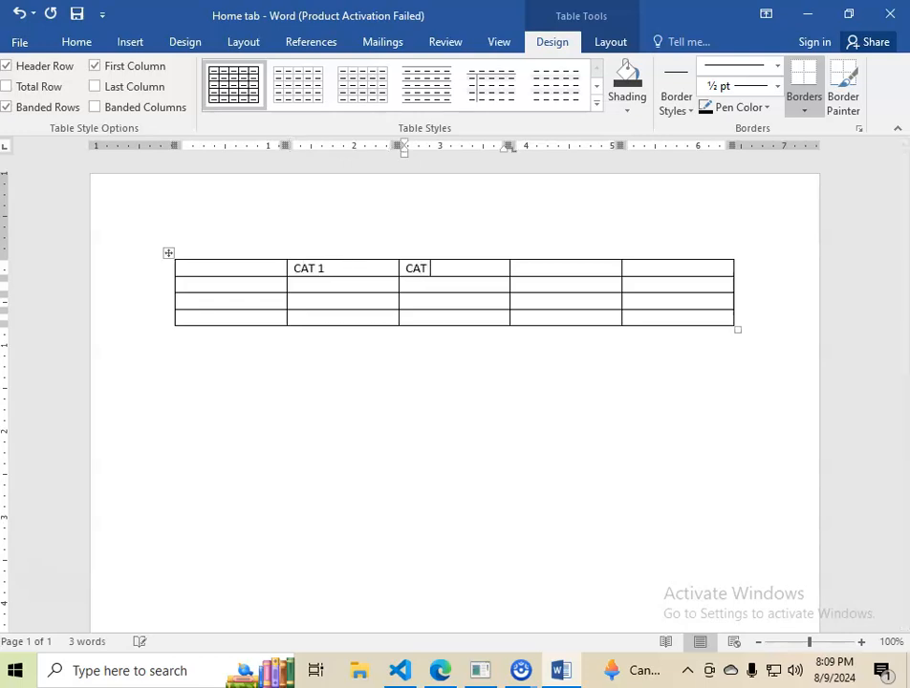
key("Tab")
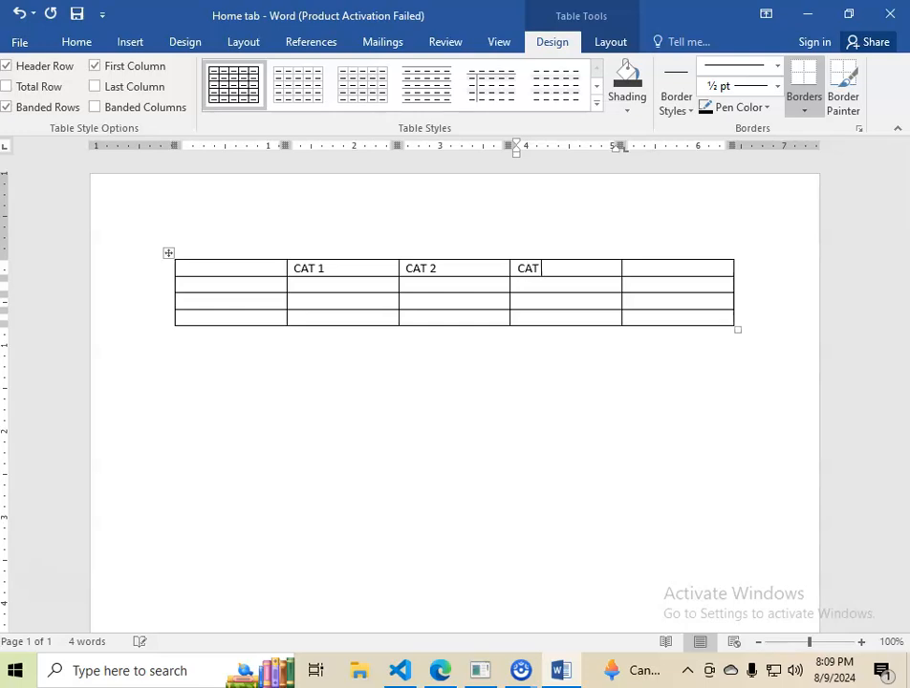
Enter three students' first names in capitals in the first column, one in each row below the heading row.
left_click(239, 285)
type("jO")
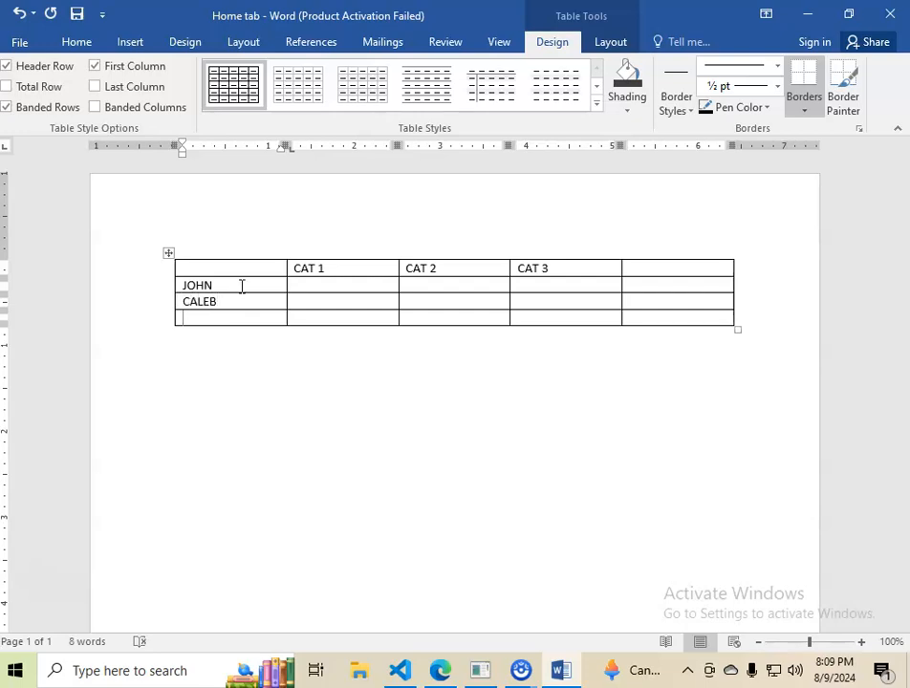
type("L")
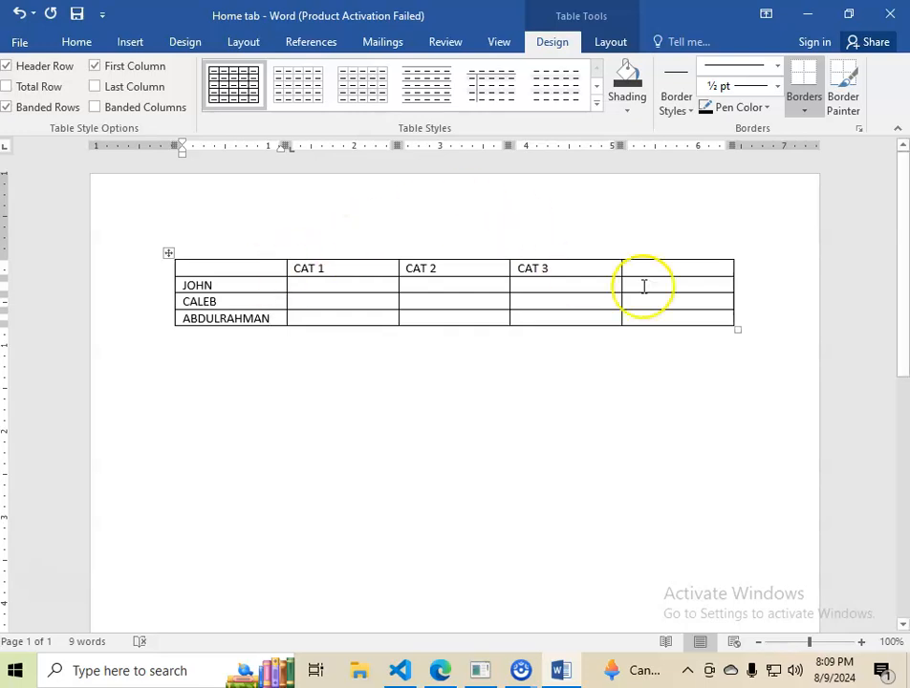
Delete the empty fifth column of the table.
left_click(648, 255)
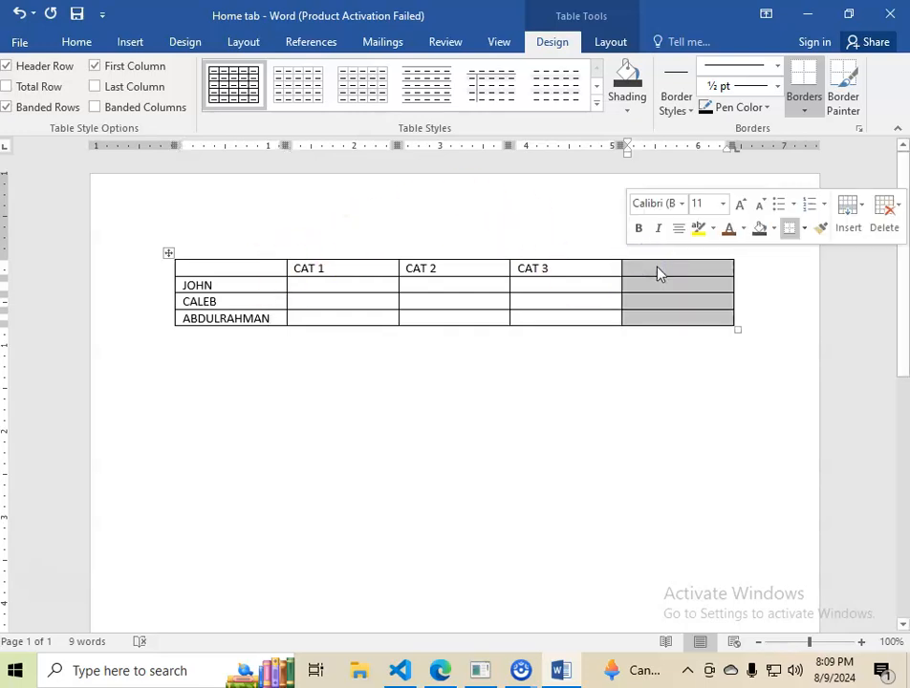
right_click(658, 274)
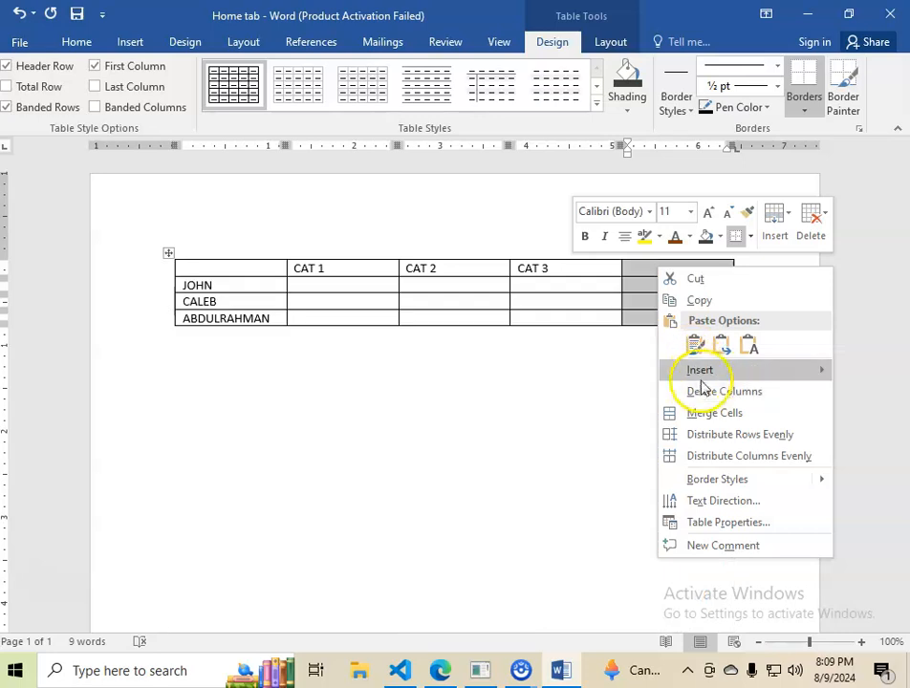
left_click(707, 391)
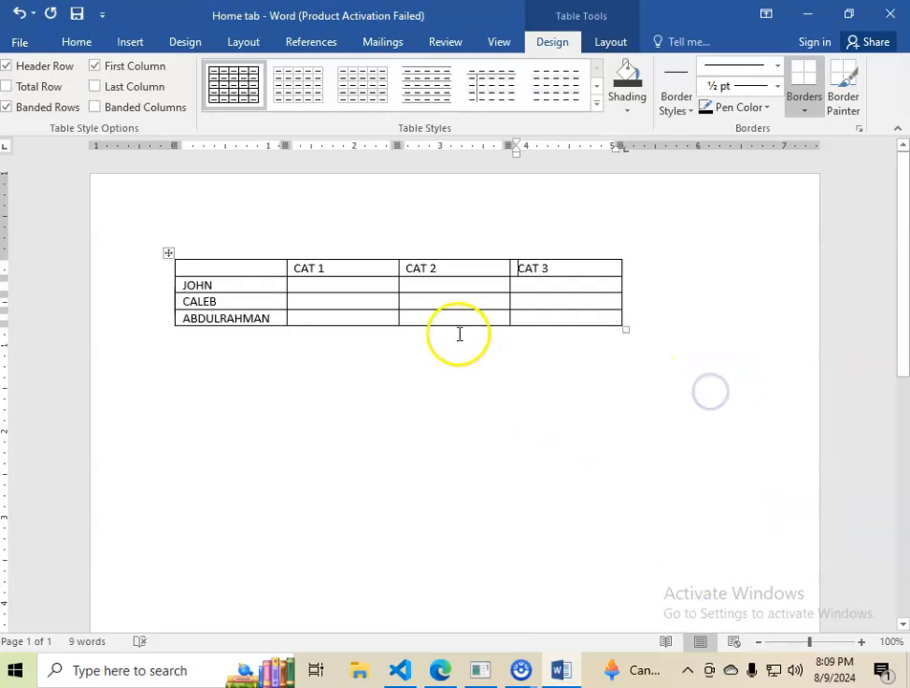
Enter the first student's marks: 75.6 for CAT 1, 71.2 for CAT 2 and 23.56 for CAT 3.
left_click(337, 284)
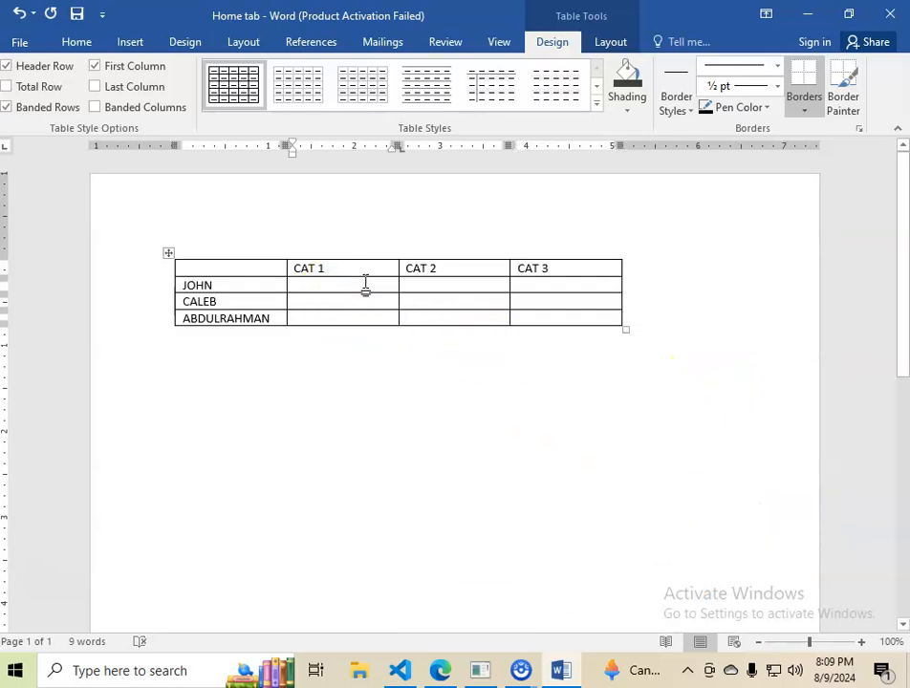
type("2")
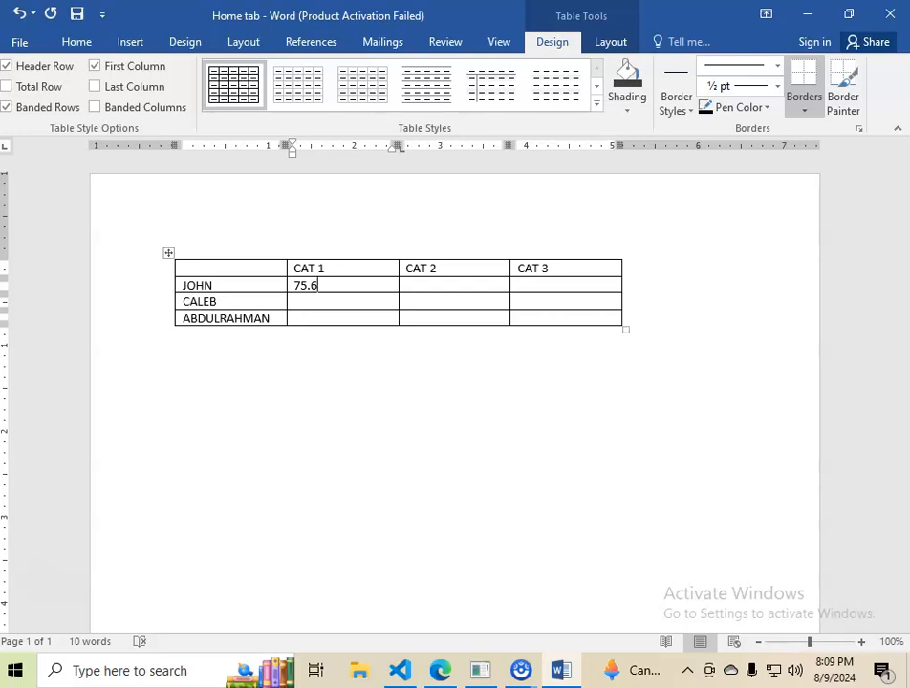
left_click(436, 287)
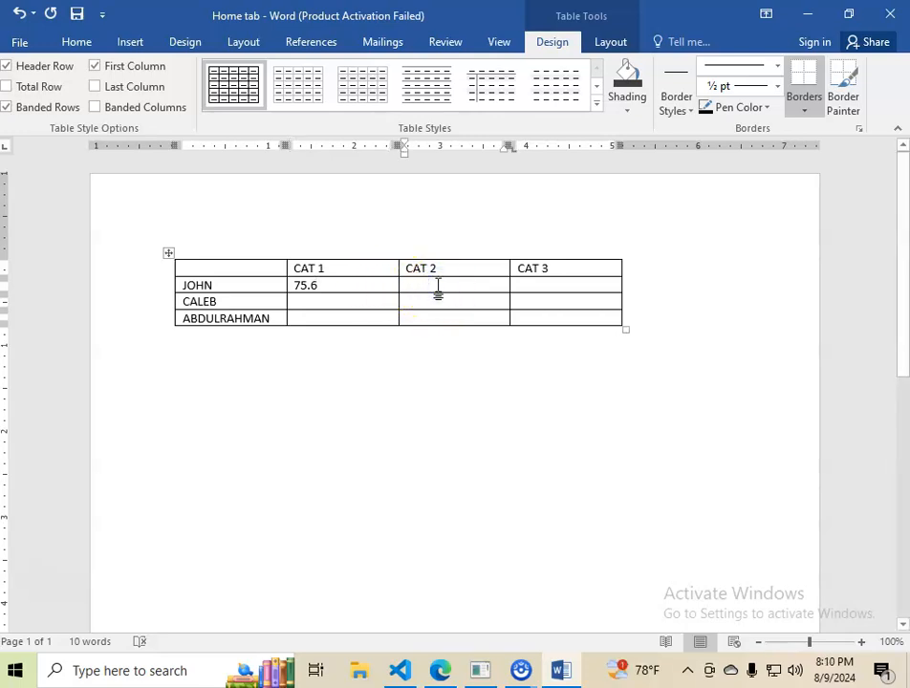
type("71.2")
left_click(535, 284)
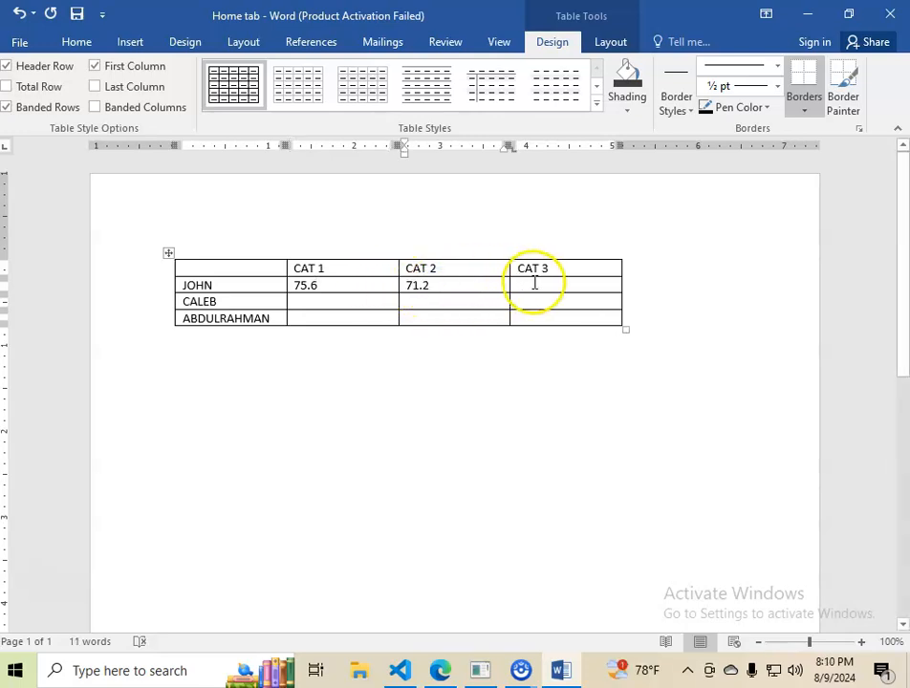
type("23.56")
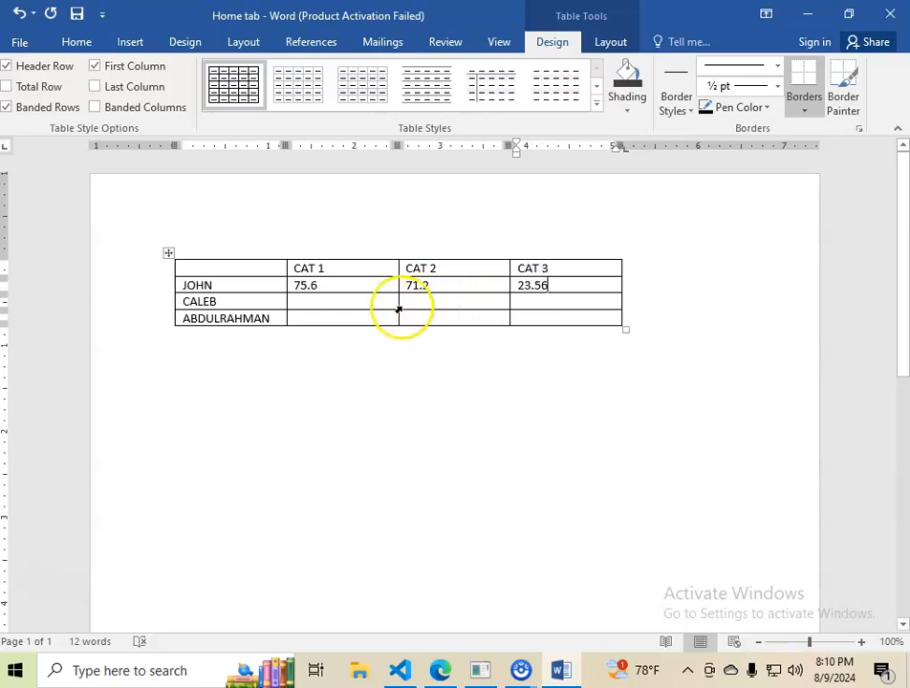
Enter the second student's marks: 45.21 for CAT 1, 12.3 for CAT 2 and 23.6 for CAT 3.
left_click(317, 304)
type("45.21")
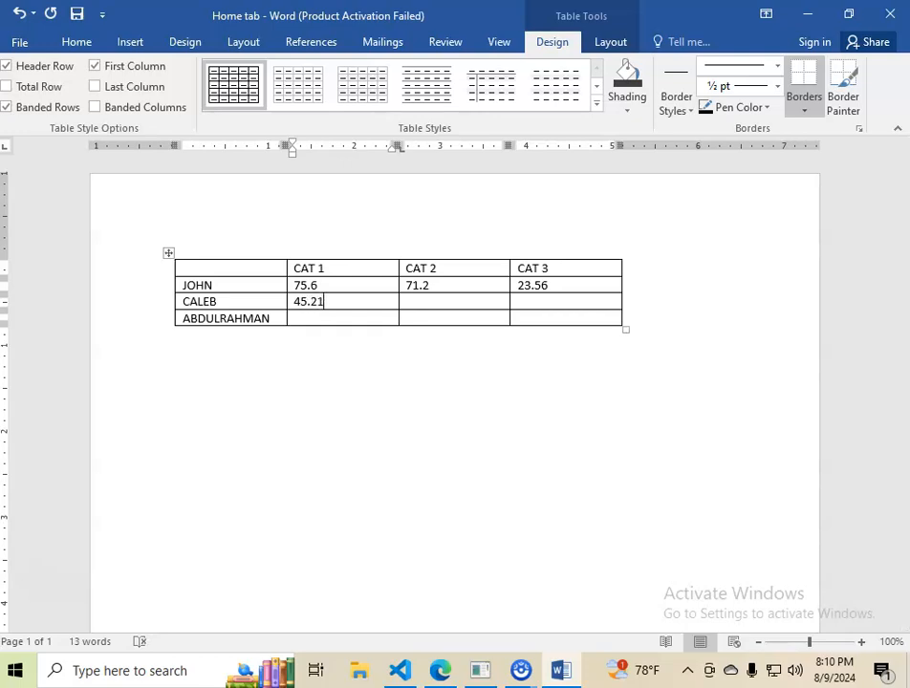
key("Down")
key("Right")
key("Right")
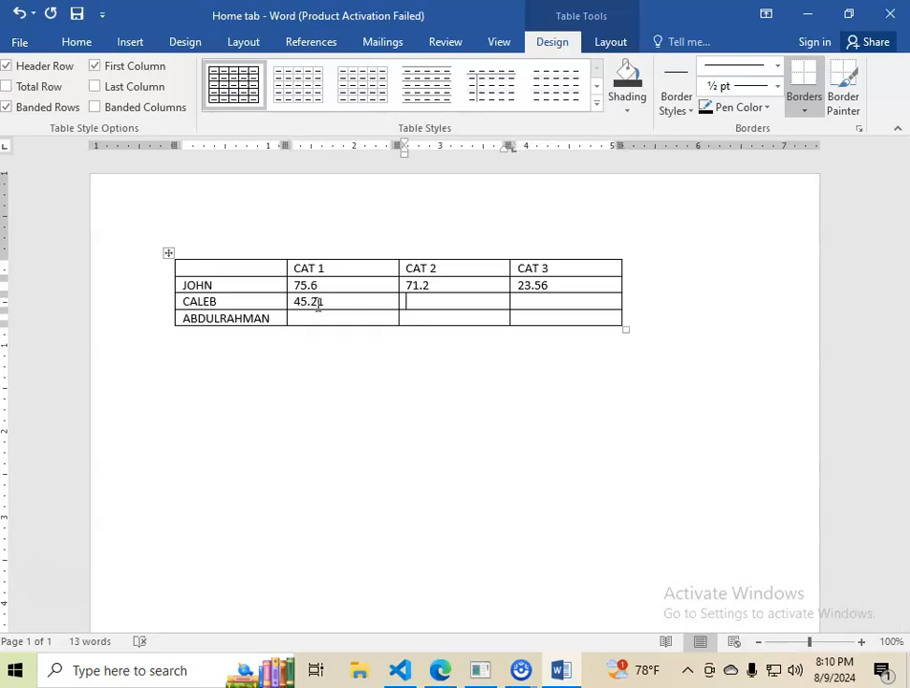
key("Tab")
type("23.")
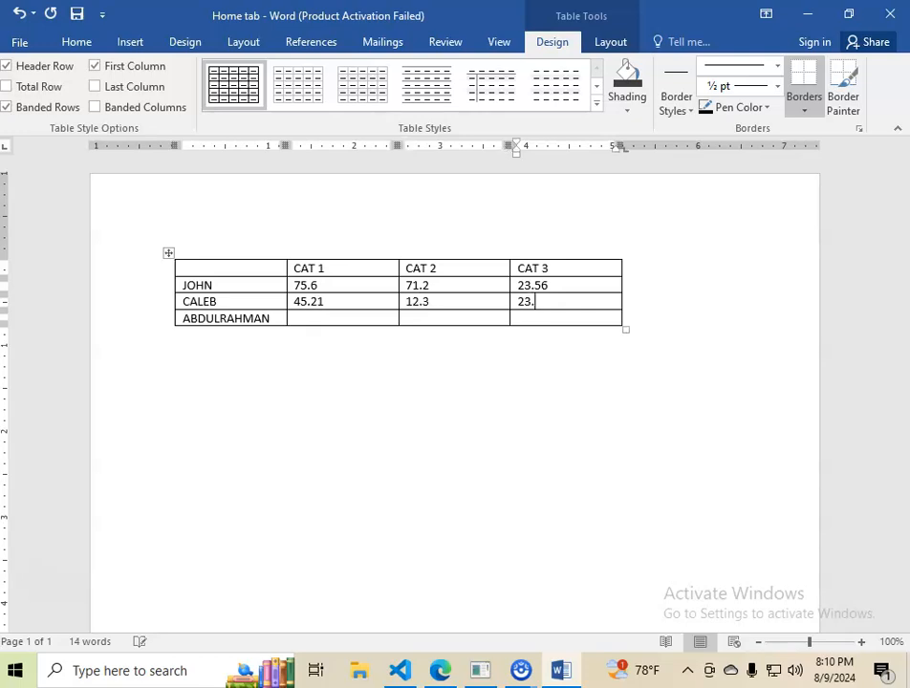
type("6")
Enter the third student's marks: 78.9 for CAT 1, 56.1 for CAT 2 and 23.5 for CAT 3.
key("Right")
key("Down")
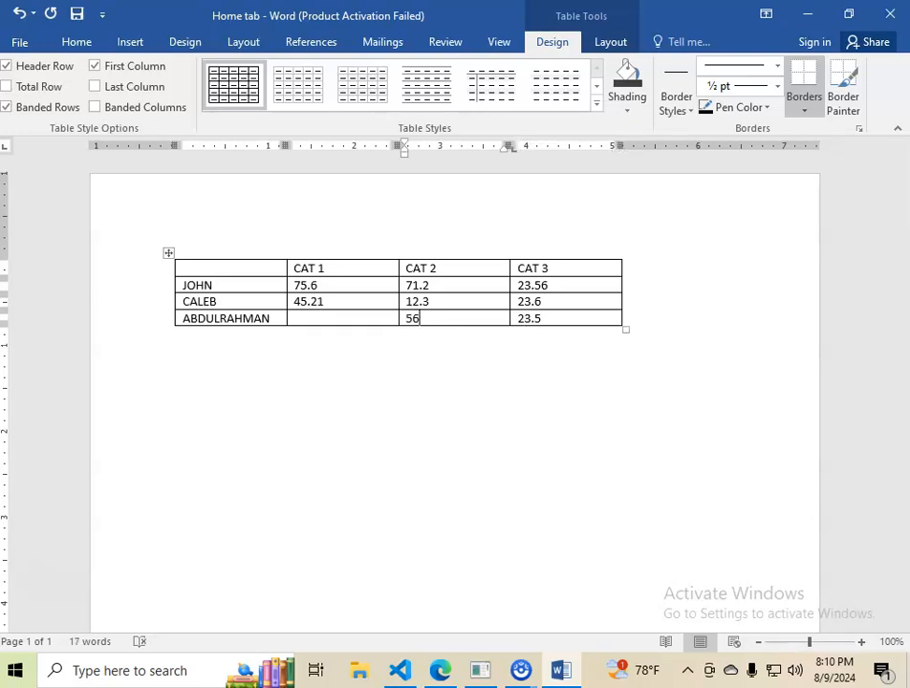
left_click(325, 318)
type("785")
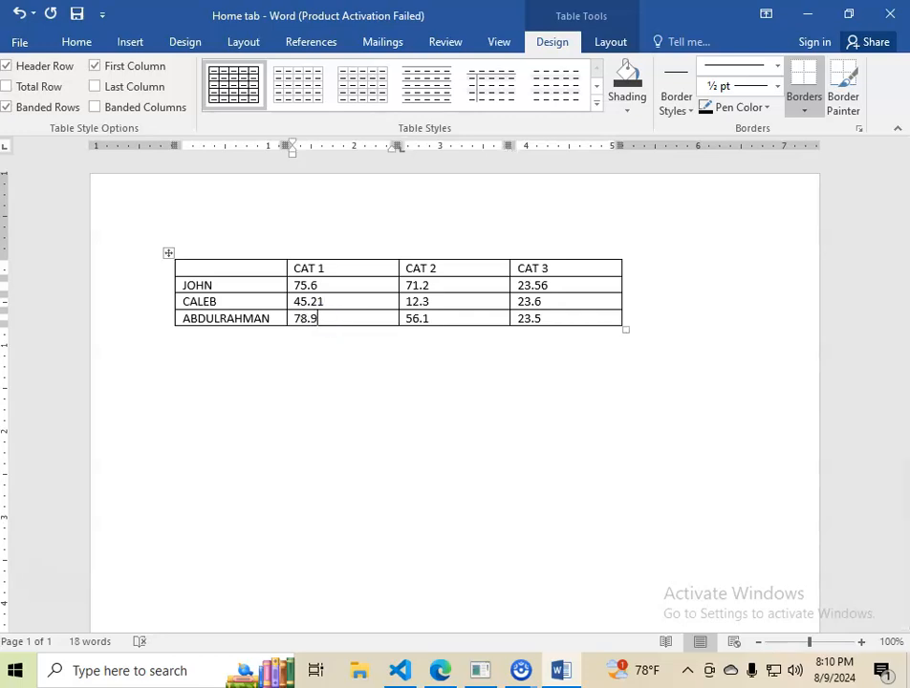
left_click(325, 339)
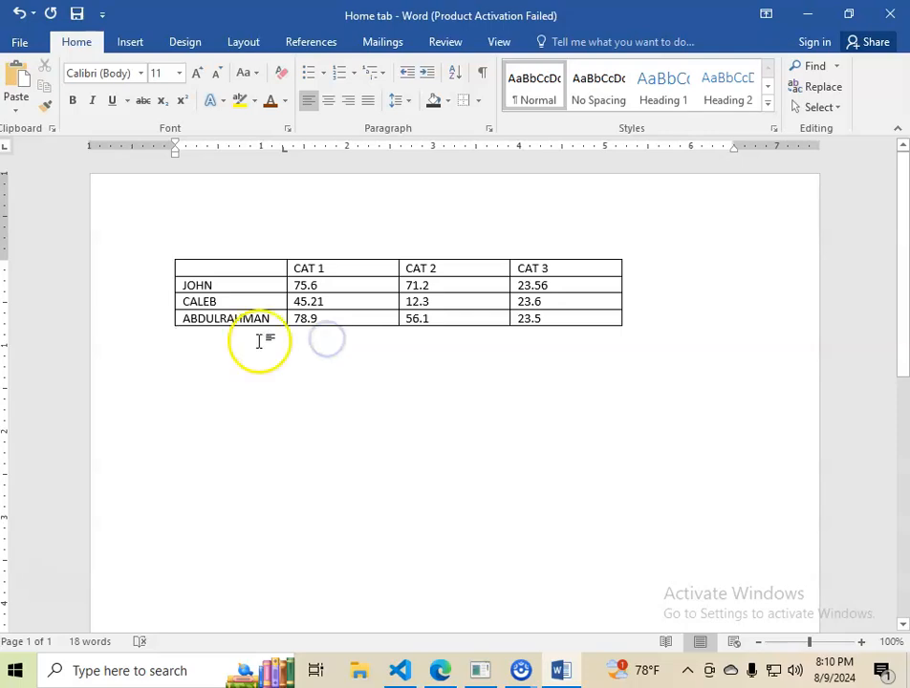
mouse_move(209, 321)
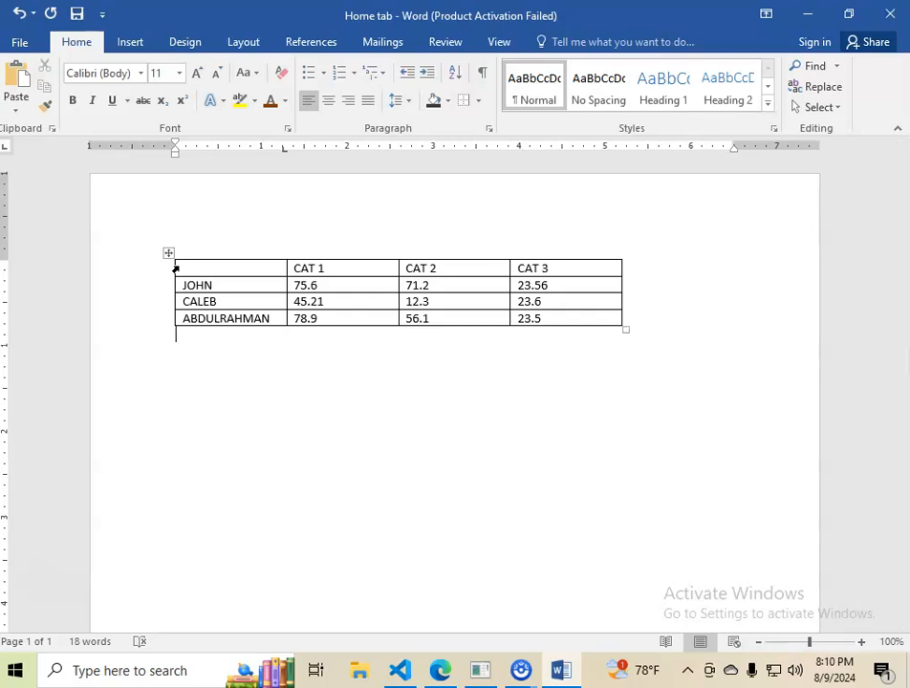
left_click_drag(175, 271, 572, 315)
left_click(233, 217)
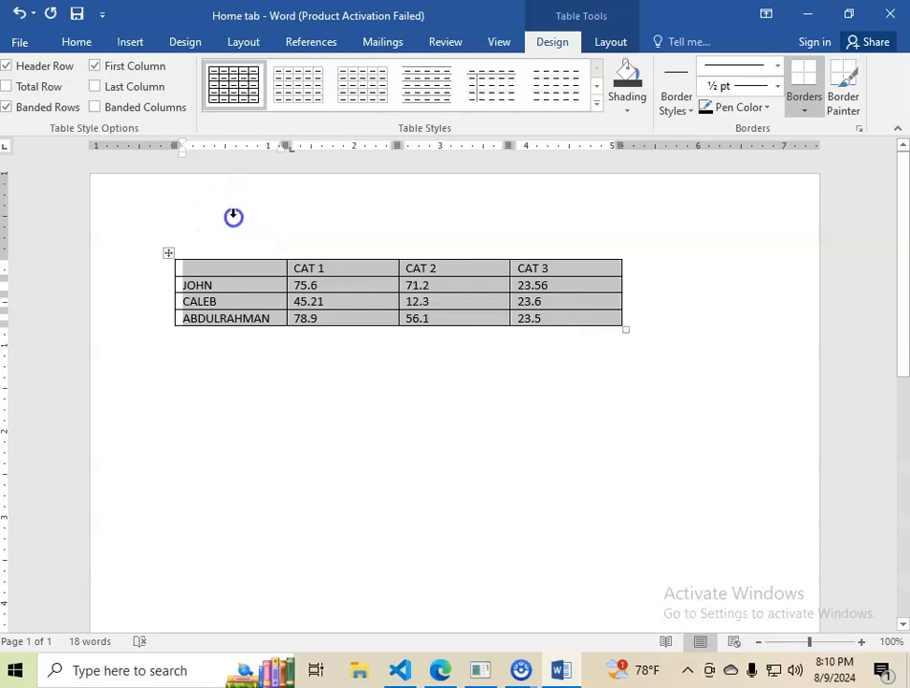
left_click(272, 391)
left_click_drag(217, 258, 528, 272)
left_click(217, 340)
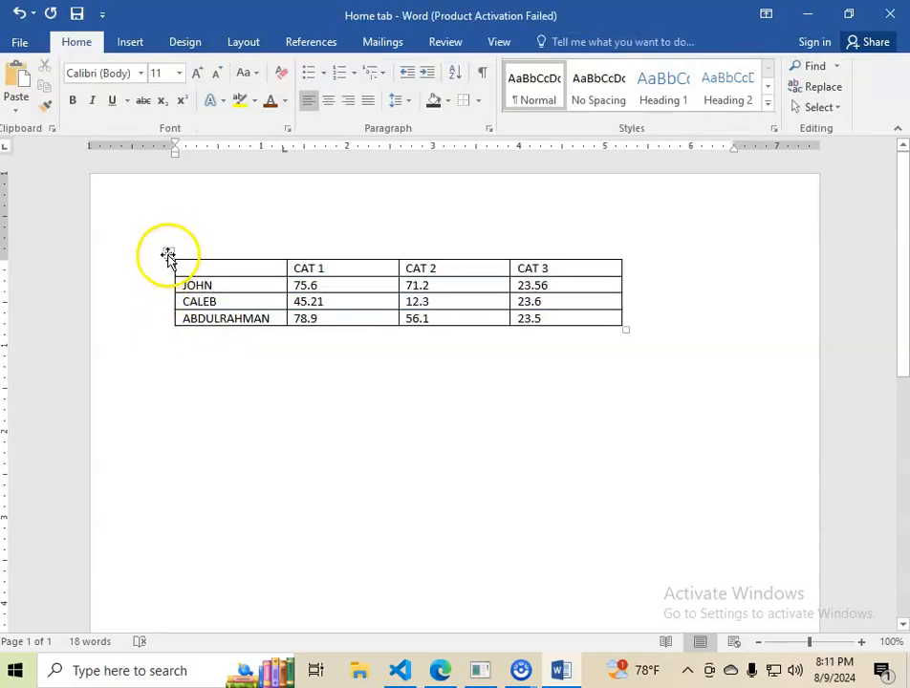
Copy the whole marks table and add blank lines below it.
left_click(170, 252)
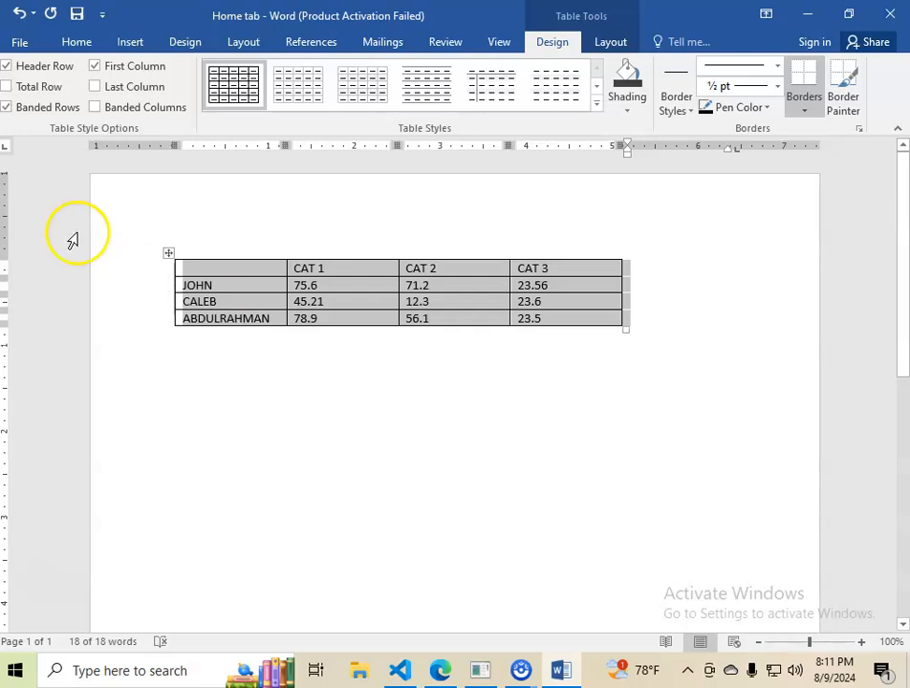
left_click(77, 42)
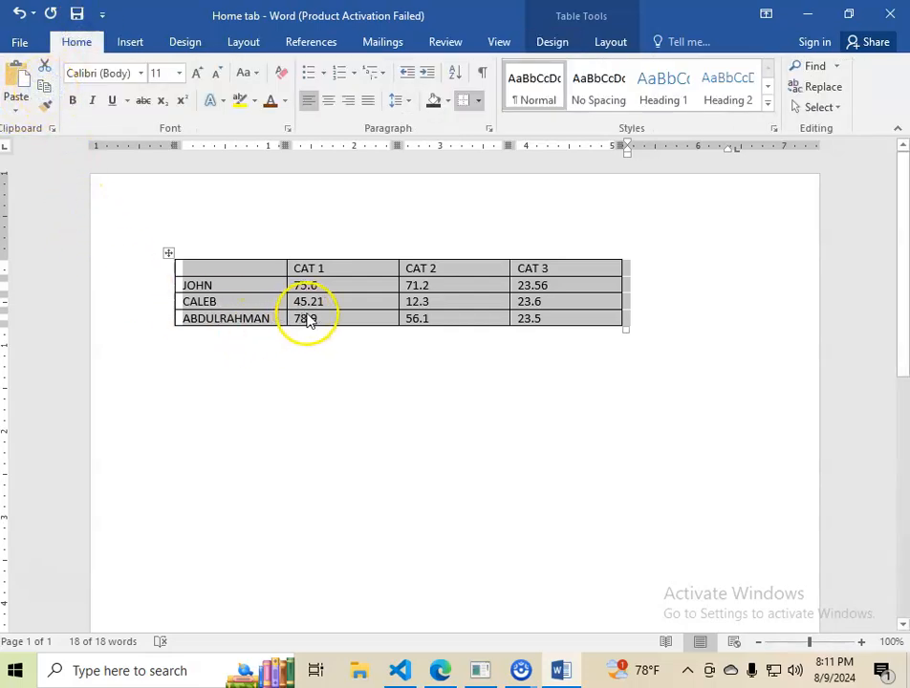
left_click(292, 363)
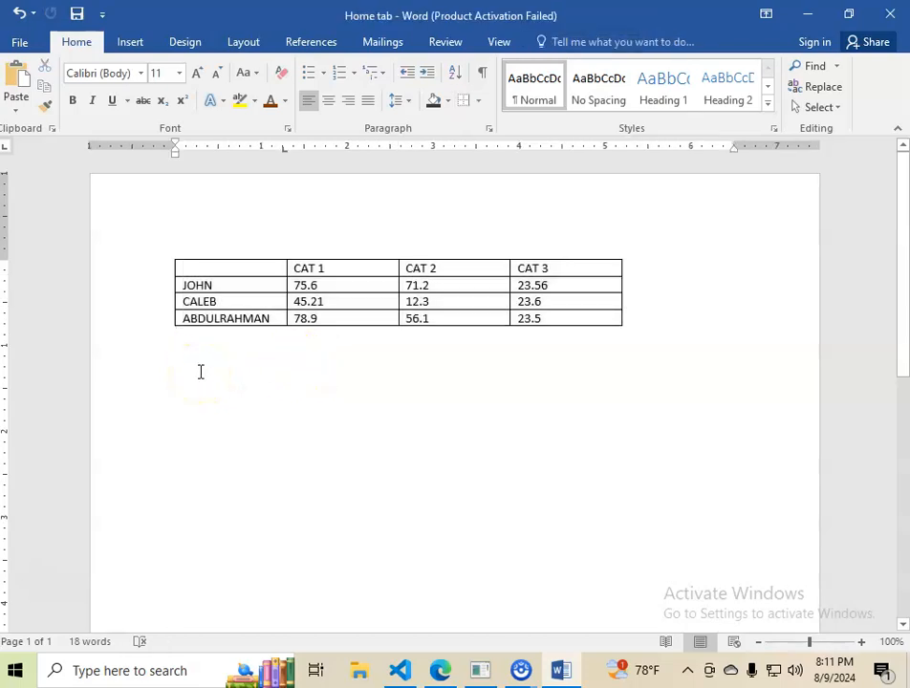
key("Return")
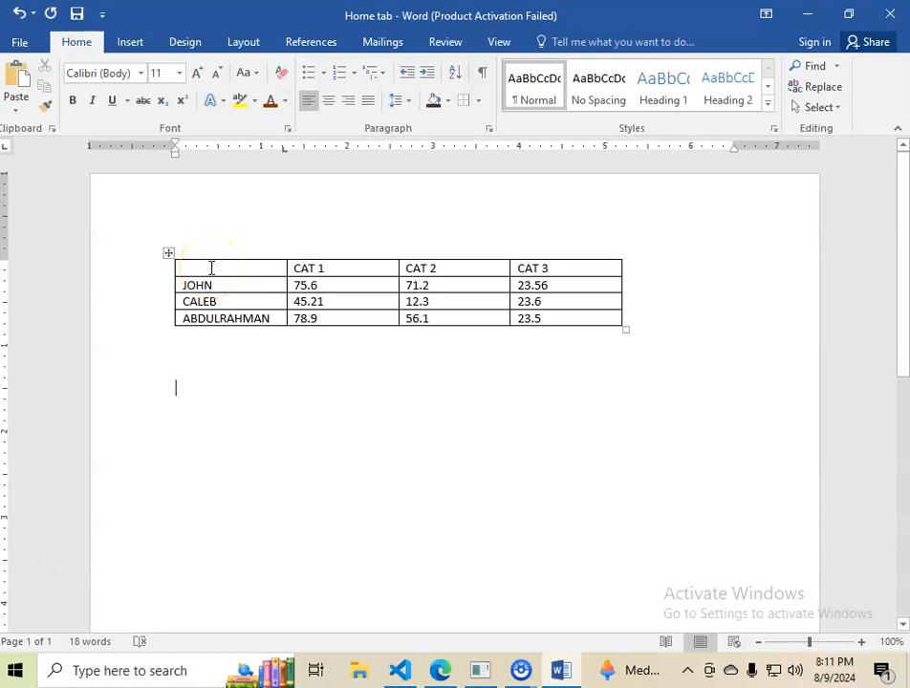
Insert a Clustered Column chart below the table and dismiss the Office activation wizard.
left_click(142, 45)
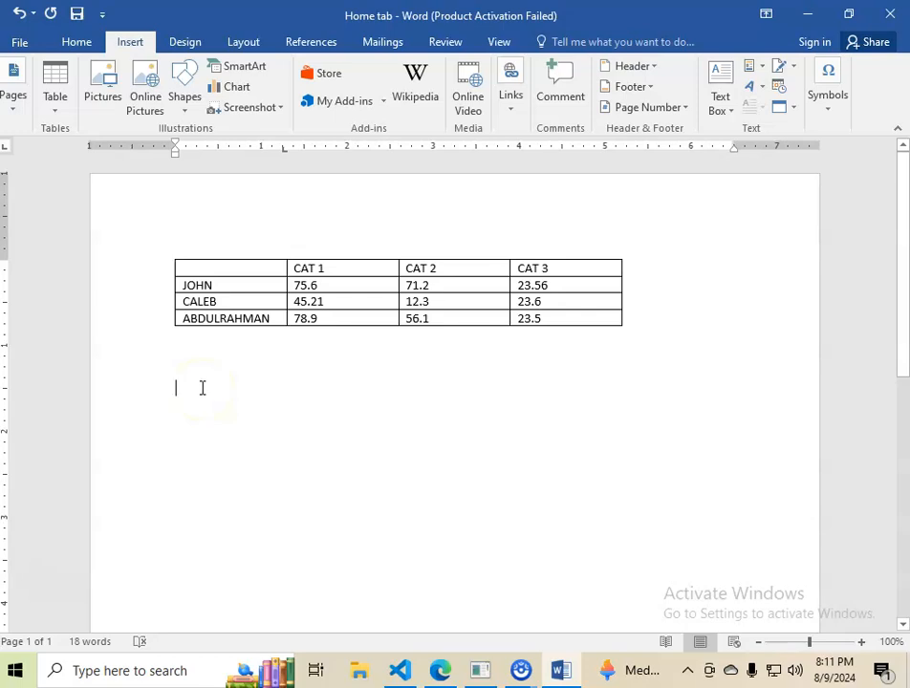
left_click(241, 276)
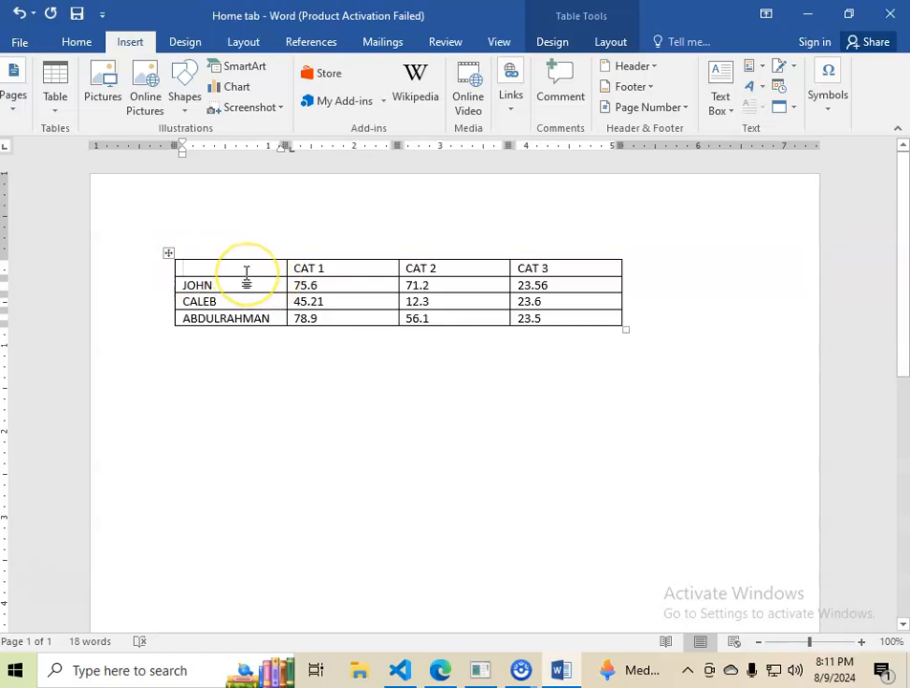
left_click(201, 371)
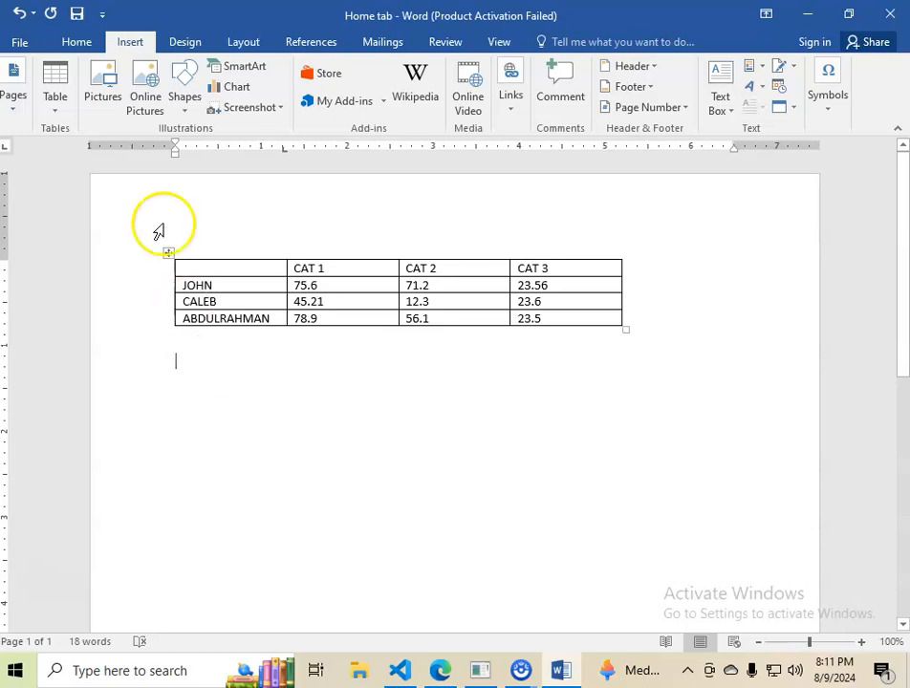
left_click(242, 93)
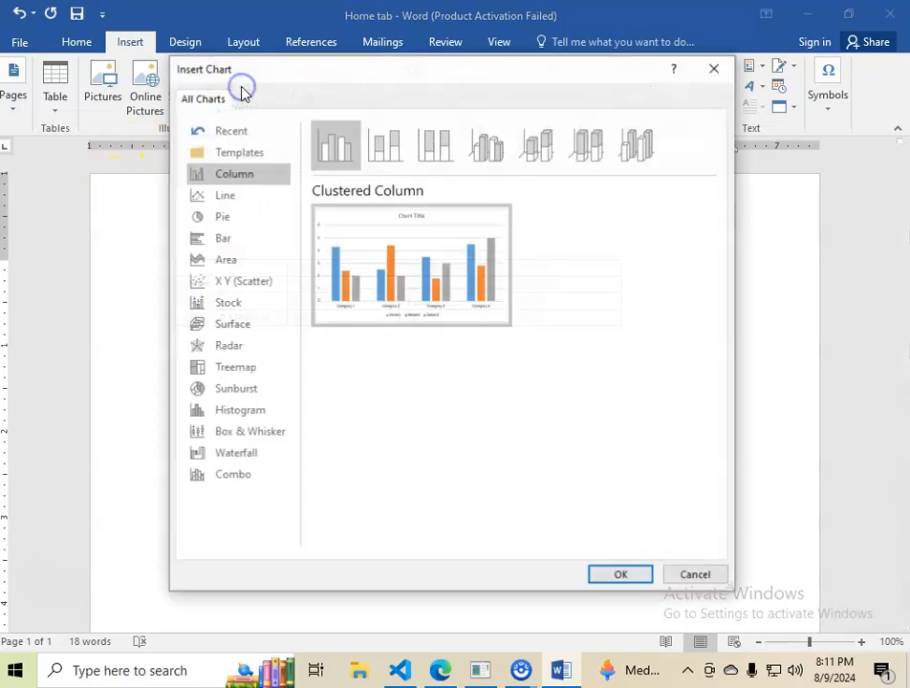
mouse_move(433, 285)
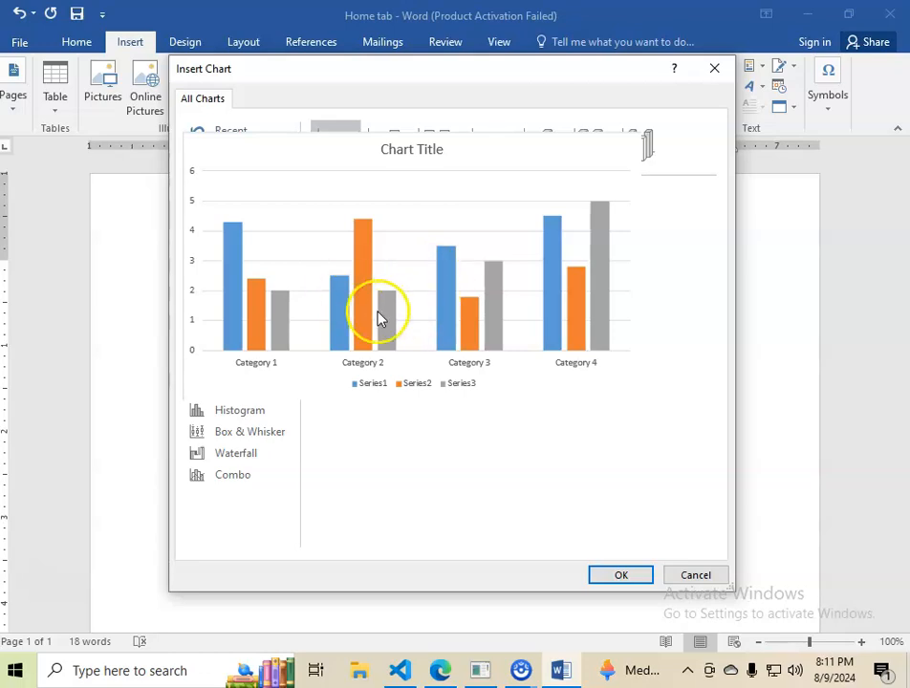
left_click(626, 574)
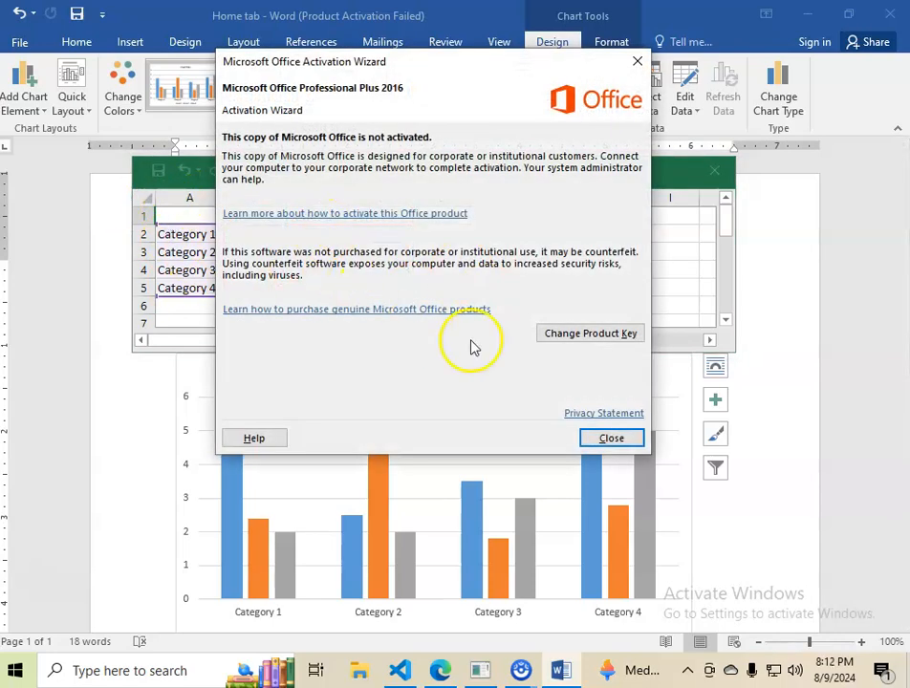
left_click(604, 437)
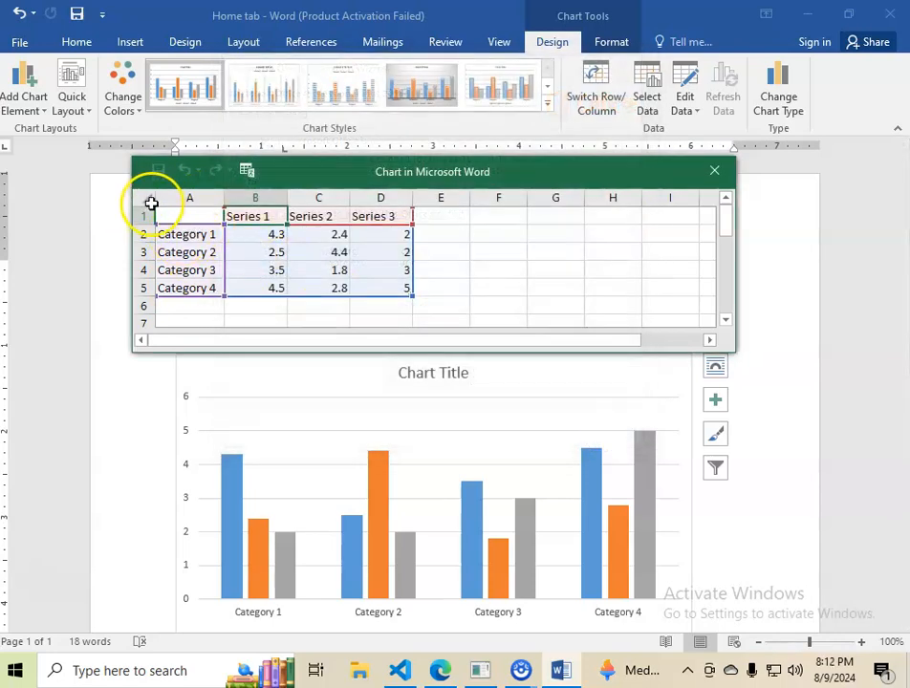
Replace the chart's sample data with the copied table, keeping source formatting, and shrink the chart's data range to A1:D4.
mouse_move(164, 210)
left_mouse_down()
mouse_move(163, 233)
mouse_move(388, 301)
left_mouse_up()
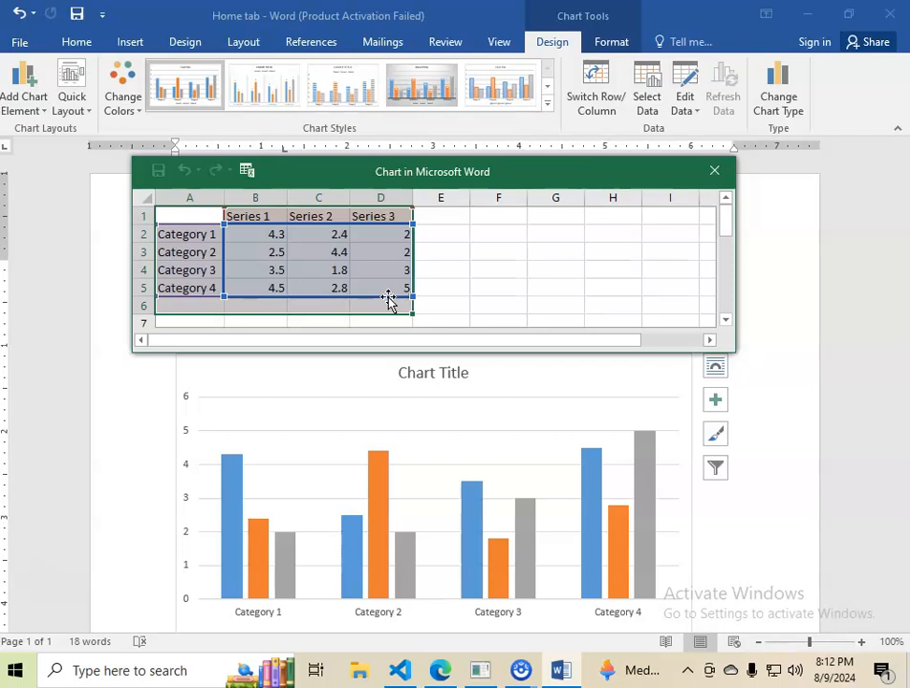
key("Delete")
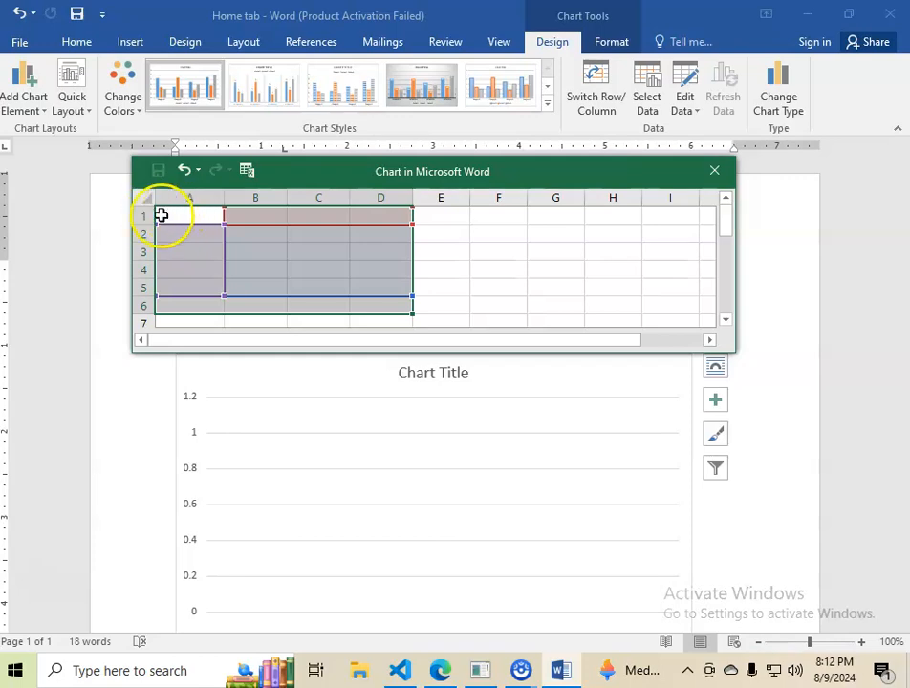
right_click(163, 218)
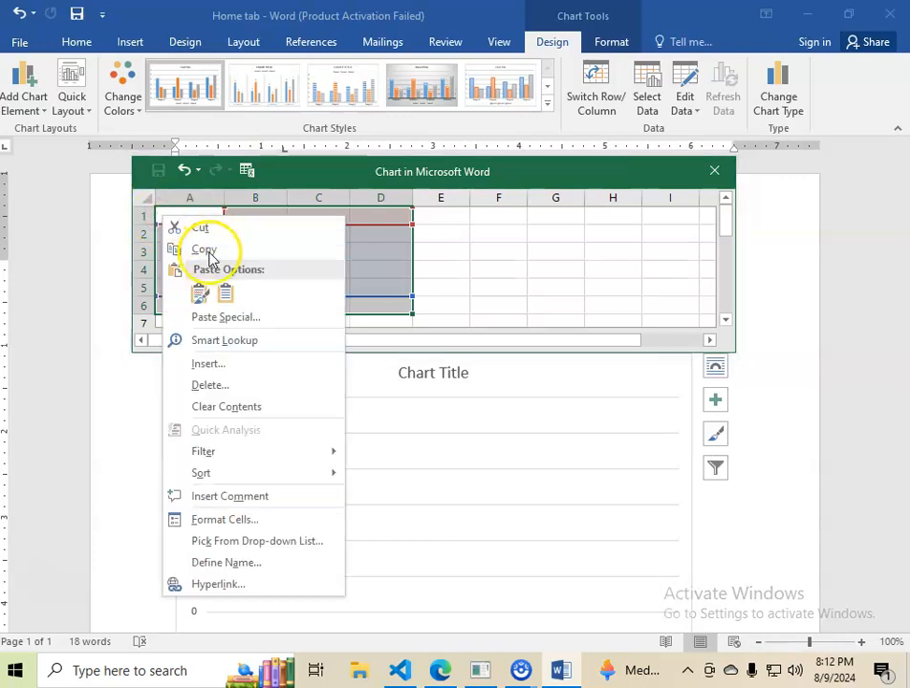
left_click(200, 299)
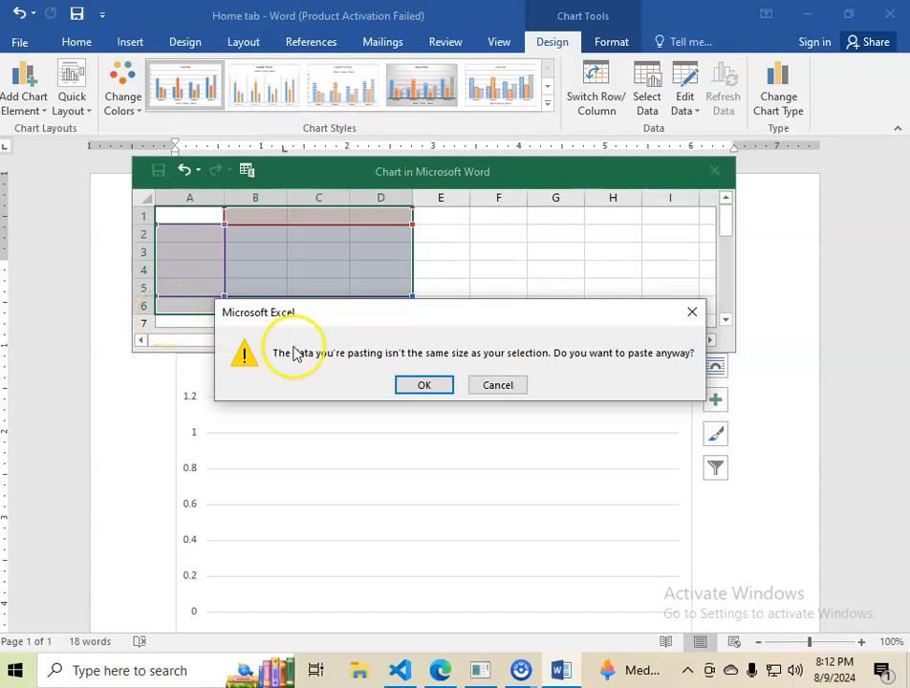
left_click(426, 385)
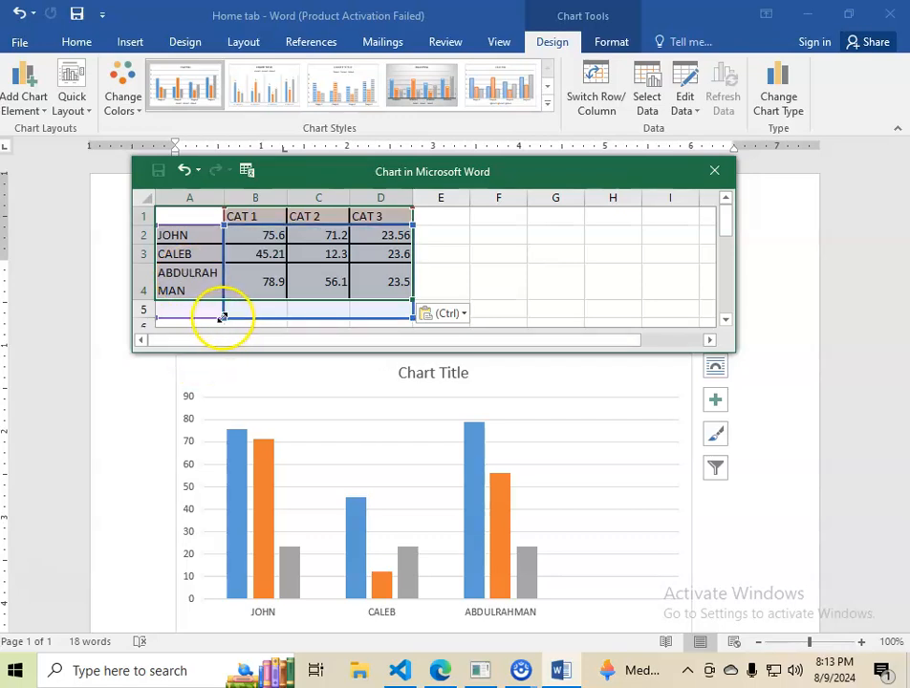
left_click_drag(227, 308, 227, 303)
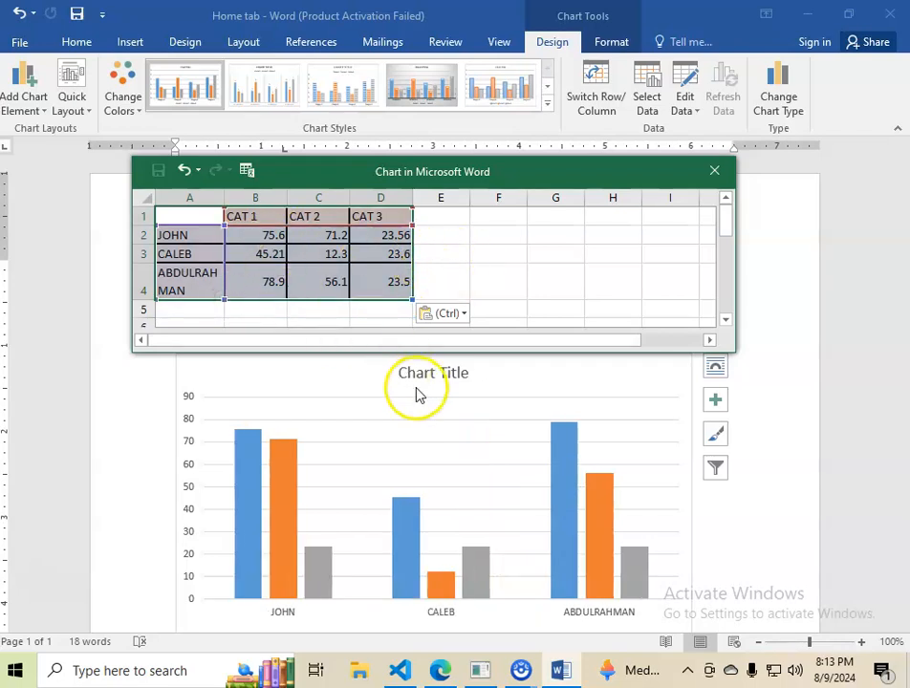
scroll(455, 446, "down", 3)
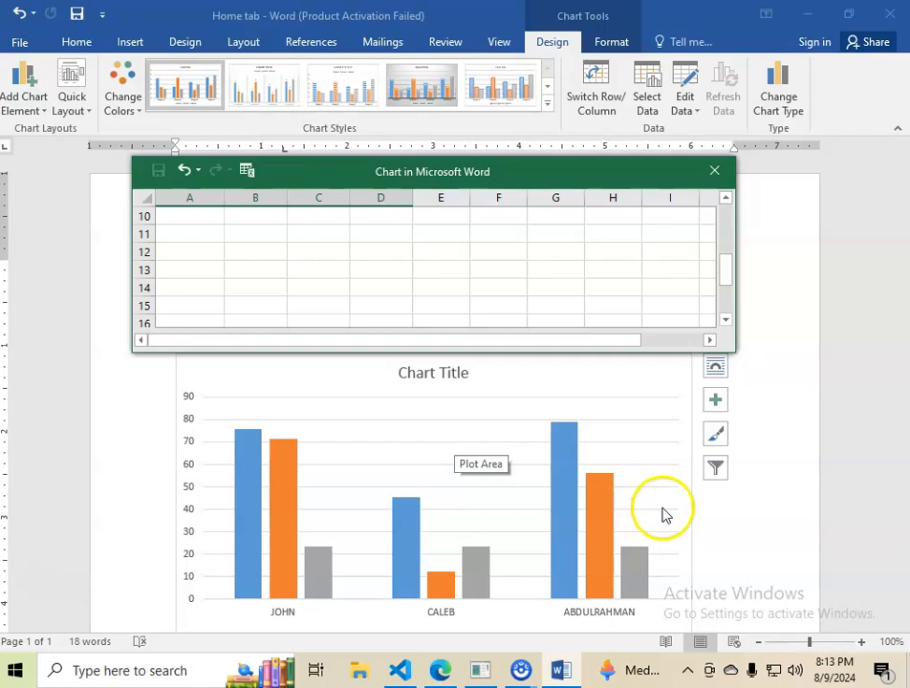
Close the chart's data sheet and compare the finished column chart with the marks table above it.
left_click(717, 172)
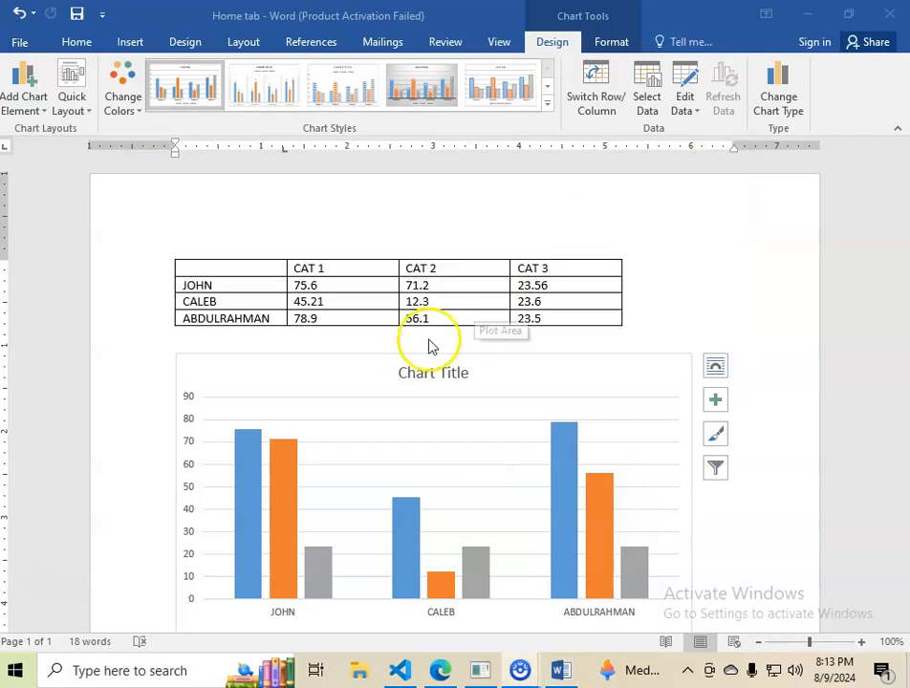
scroll(411, 373, "down", 2)
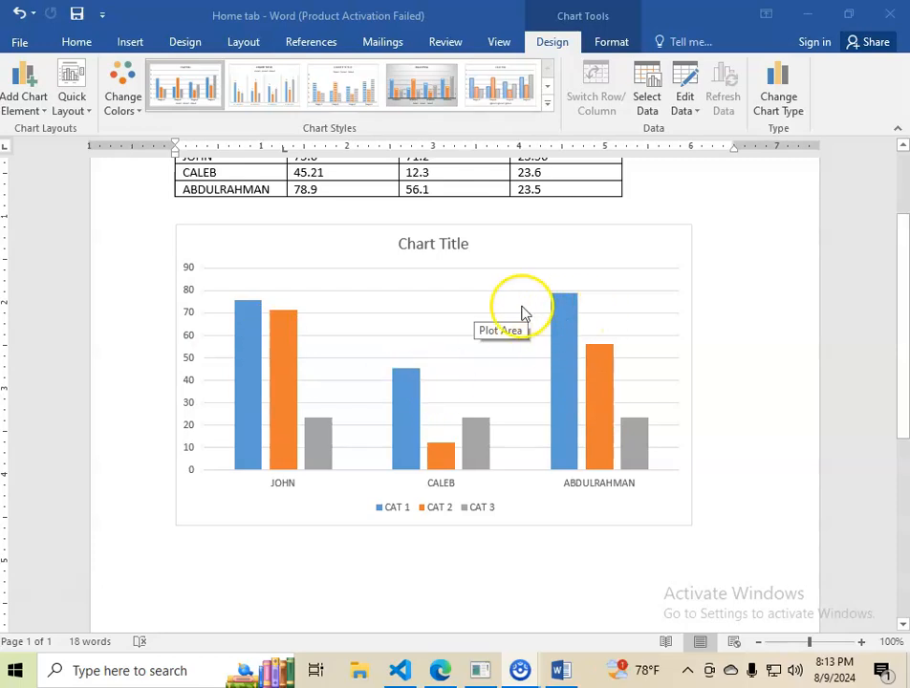
scroll(327, 392, "up", 3)
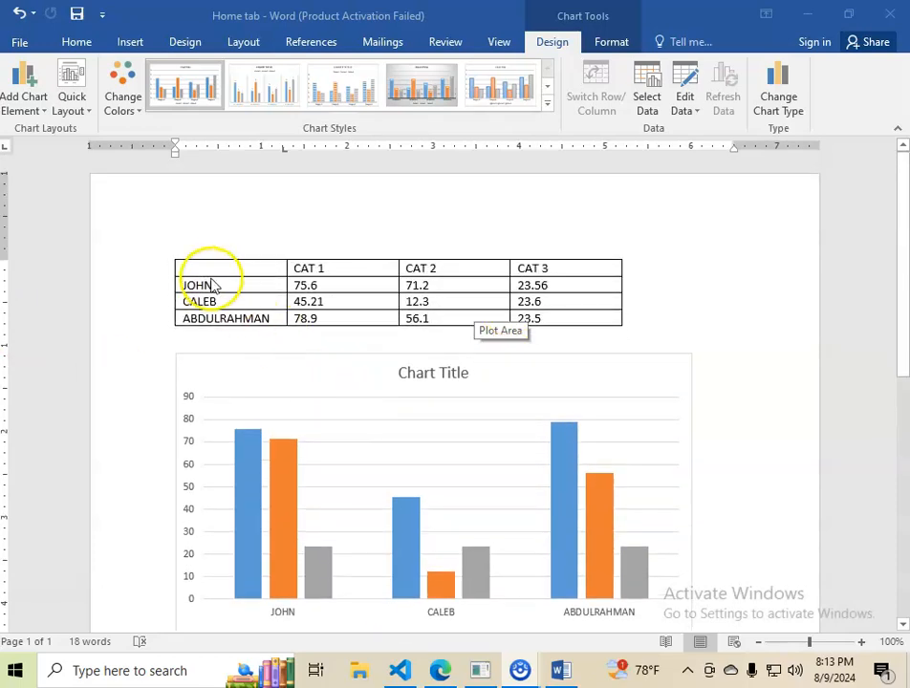
Insert a Clustered Column chart with the cursor in the marks table's empty first cell, and close its data sheet.
left_click(211, 267)
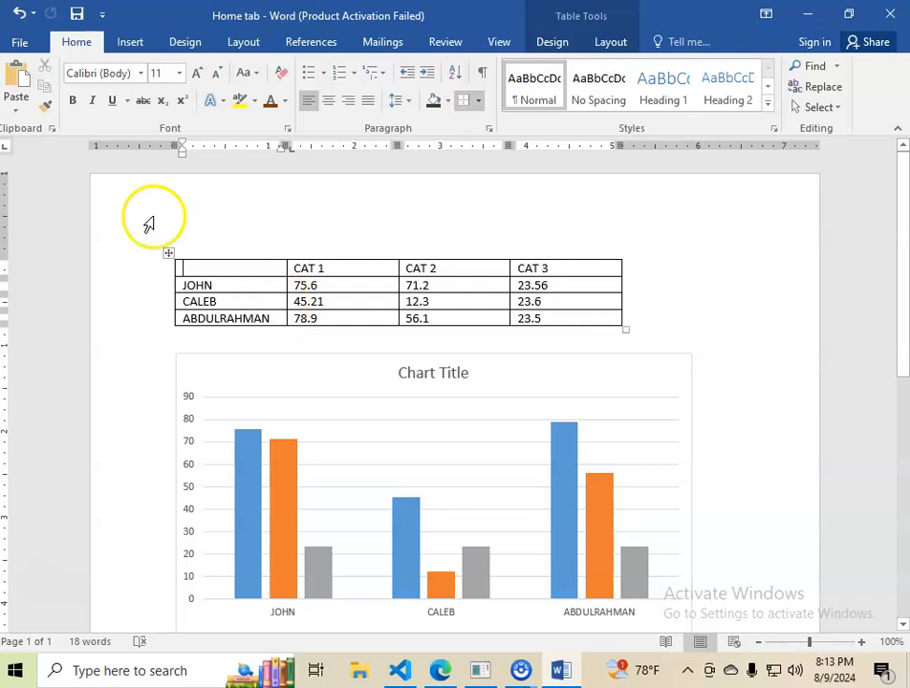
left_click(130, 42)
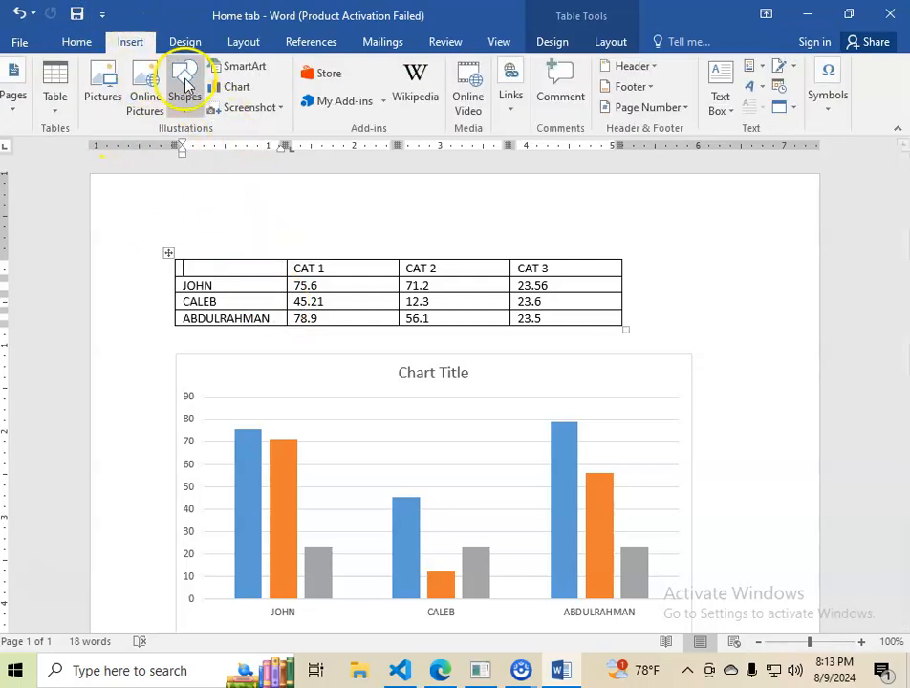
left_click(237, 87)
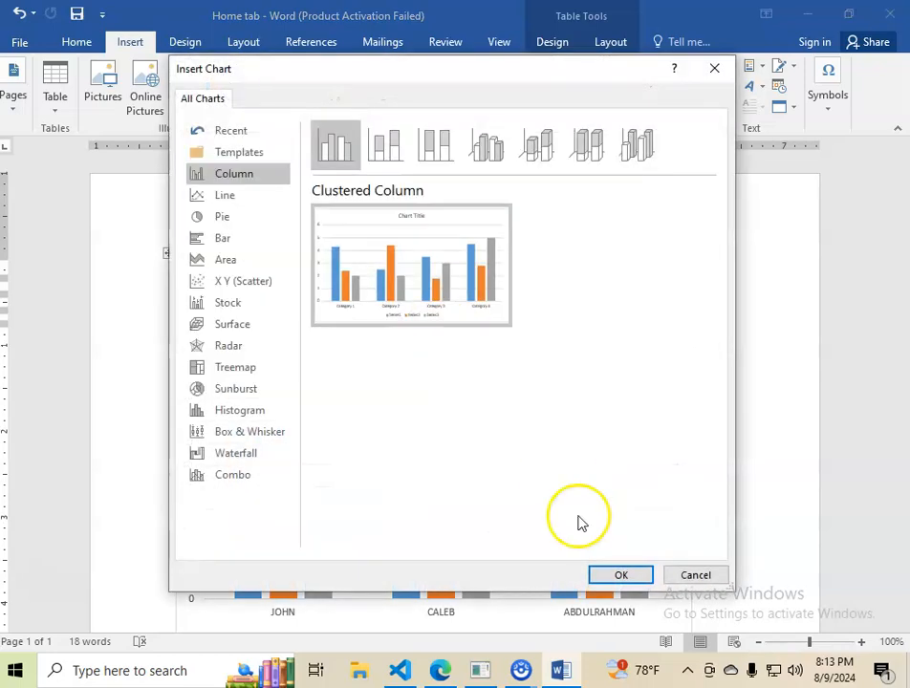
left_click(604, 576)
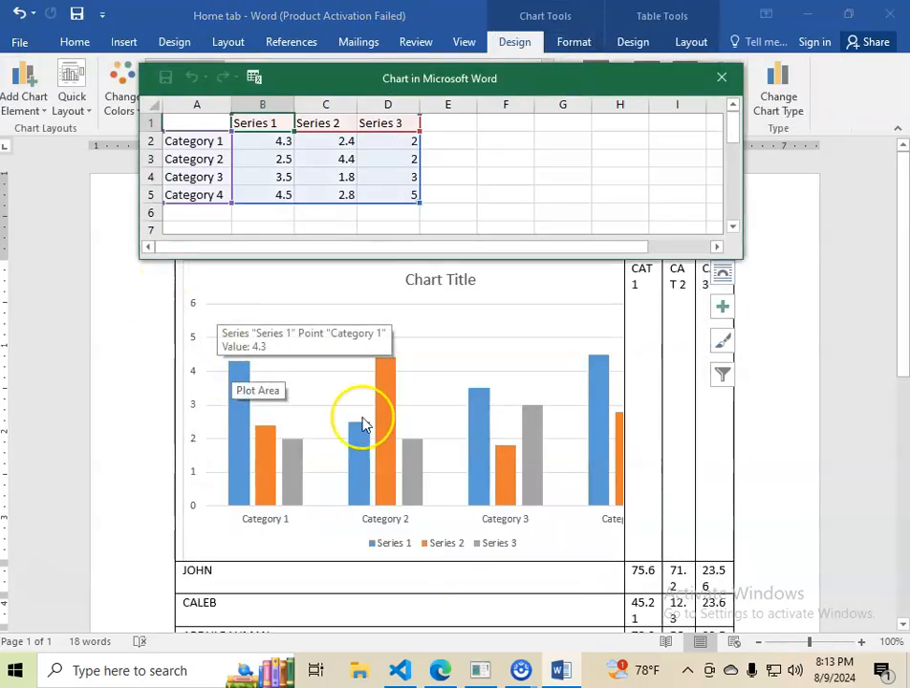
left_click(623, 391)
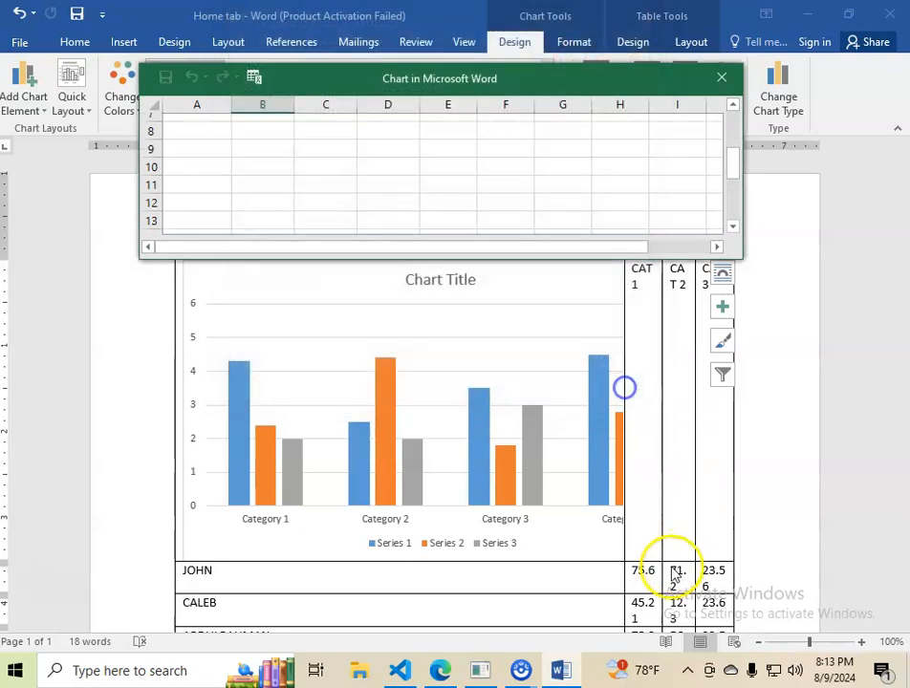
scroll(680, 538, "down", 3)
left_click(709, 78)
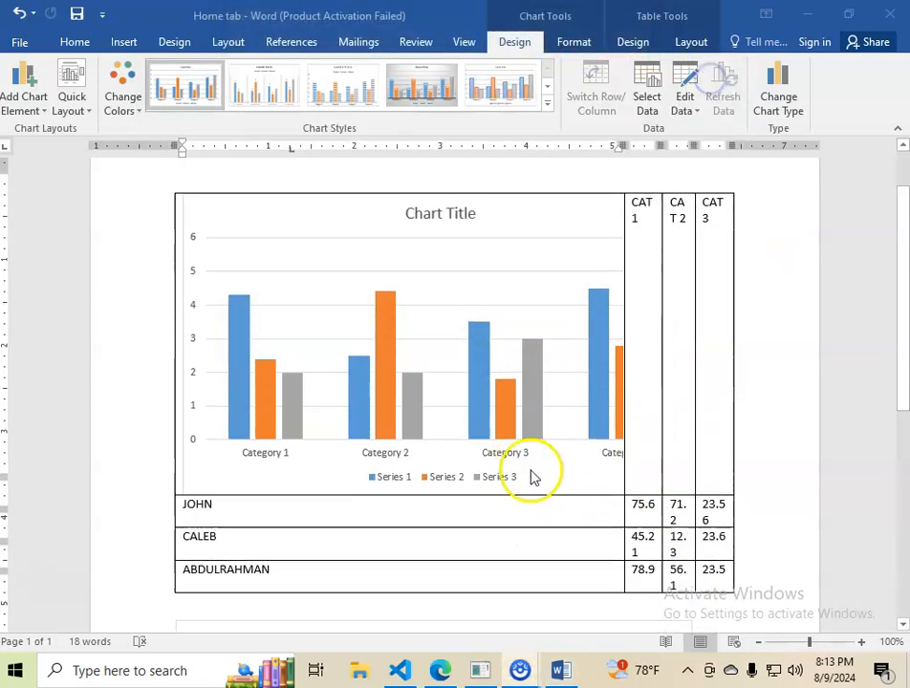
Remove the sample-data chart from the first cell of the marks table.
scroll(532, 477, "down", 3)
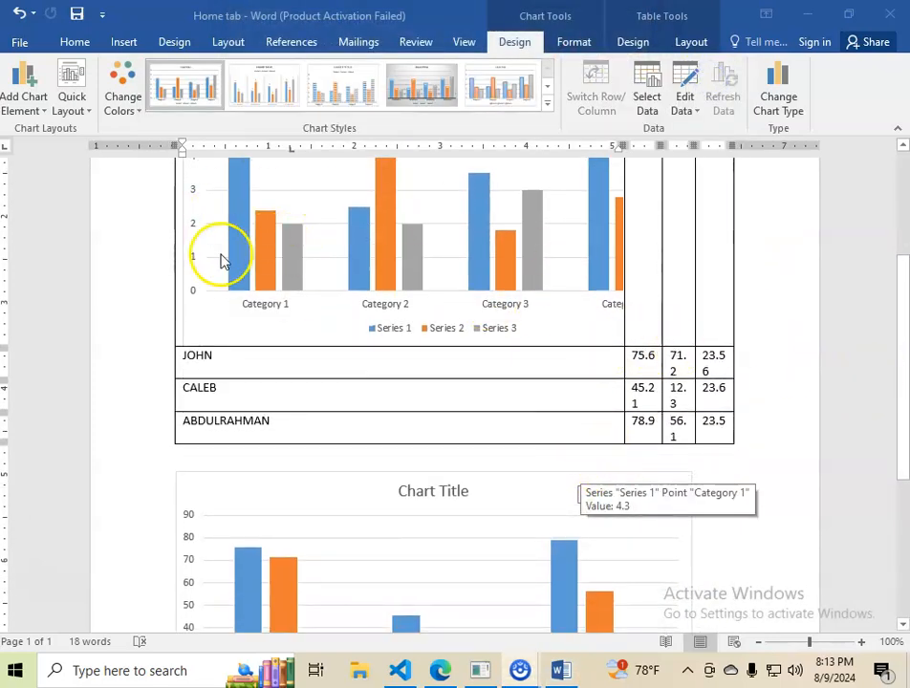
scroll(387, 385, "up", 2)
left_click(319, 405)
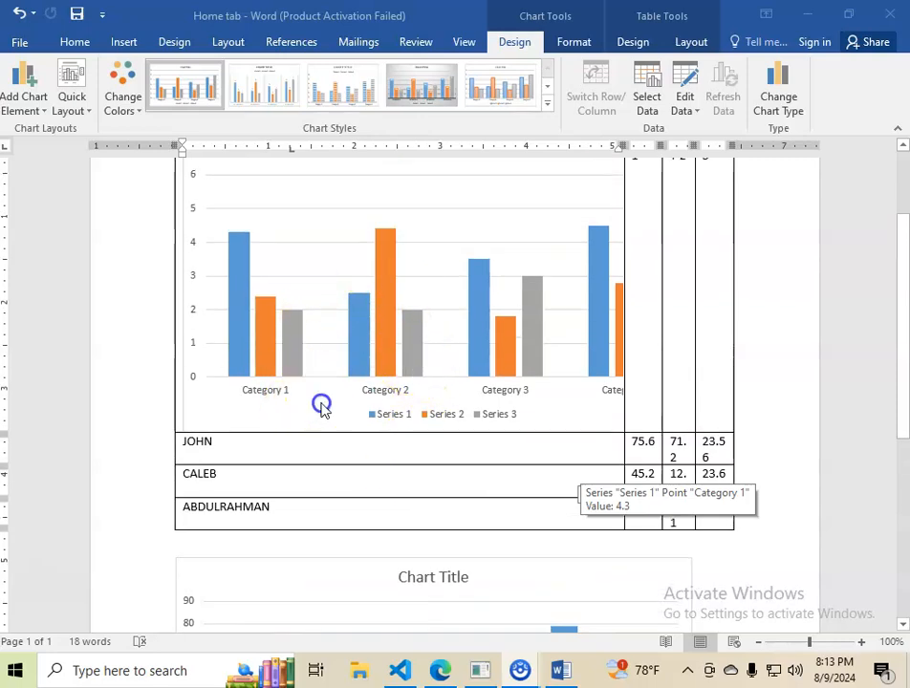
key("Delete")
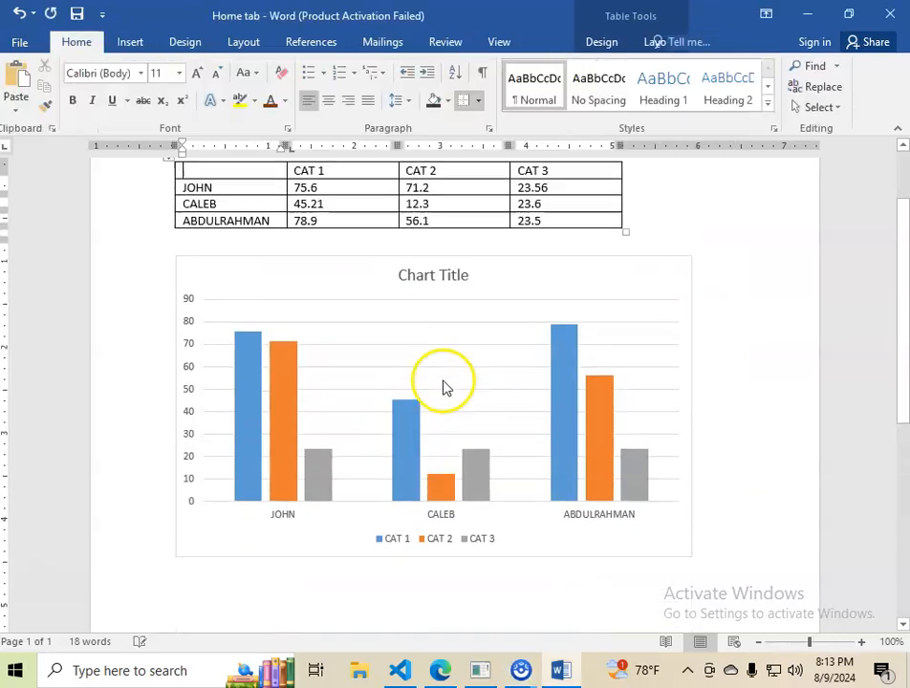
Delete the clustered column chart of the students' marks below the table.
scroll(305, 380, "down", 1)
scroll(344, 301, "up", 3)
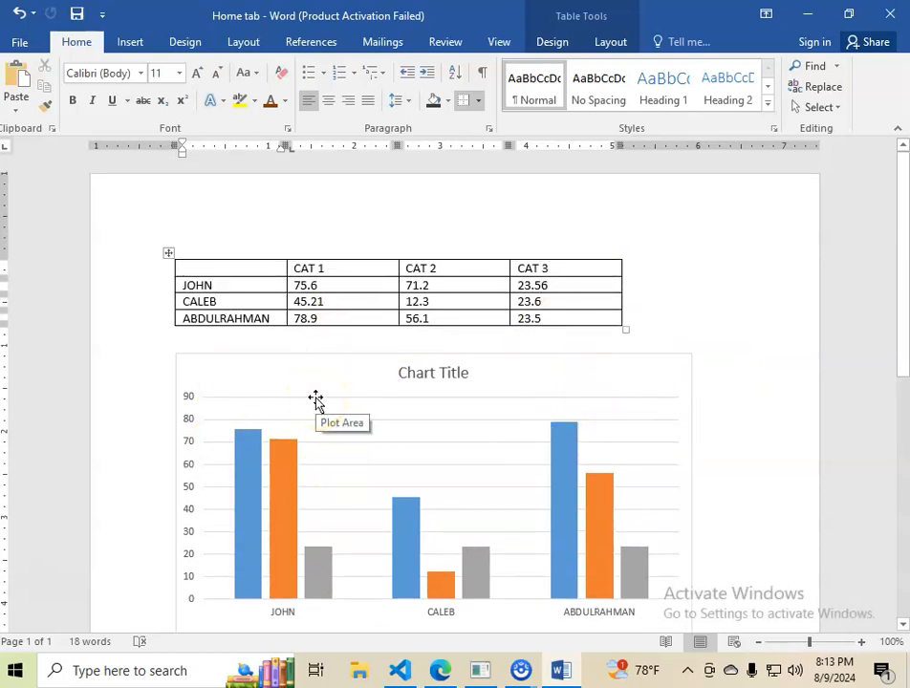
left_click(218, 371)
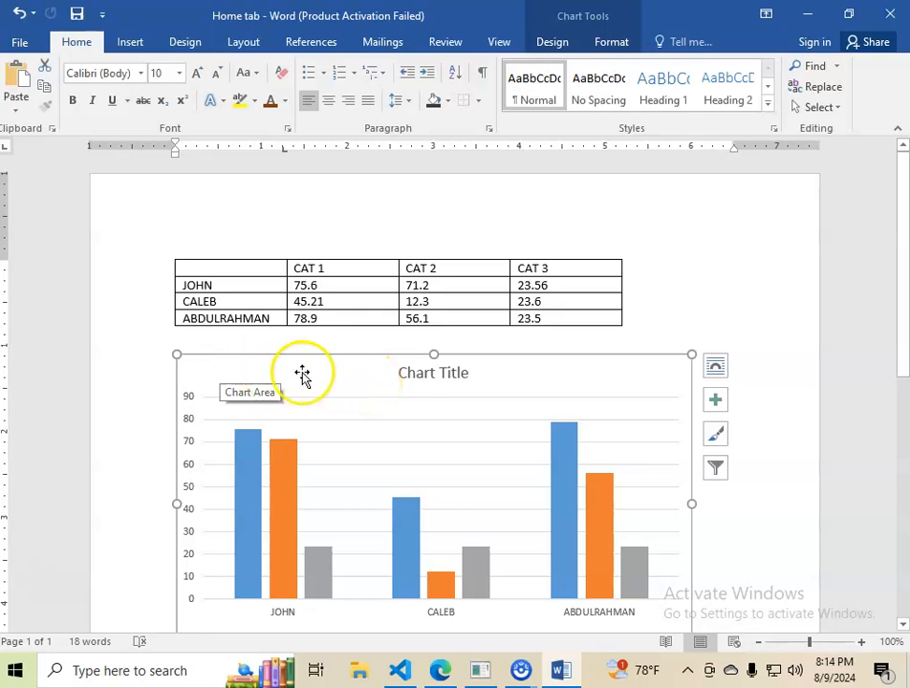
key("Delete")
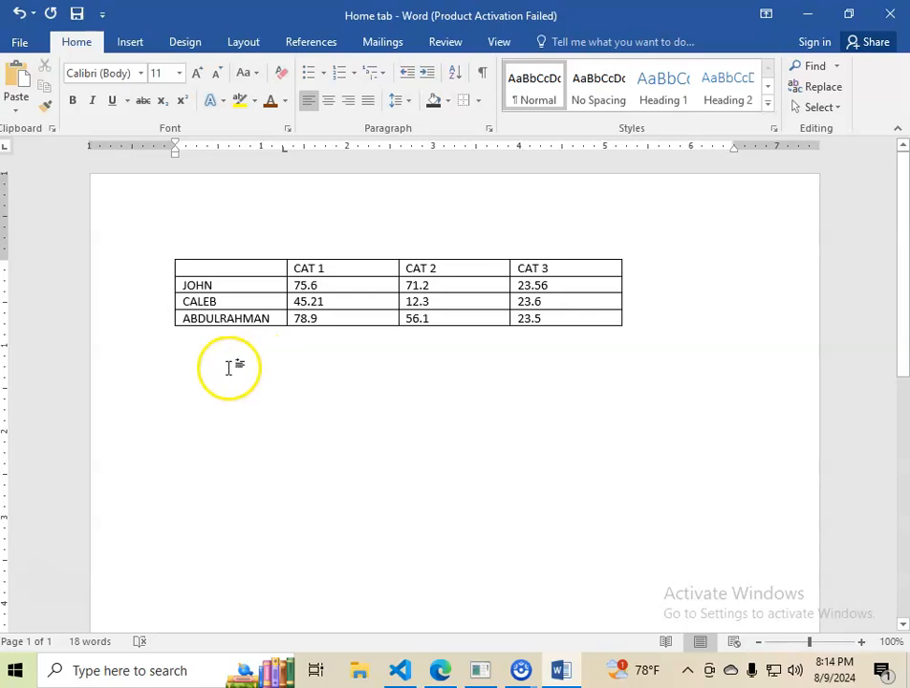